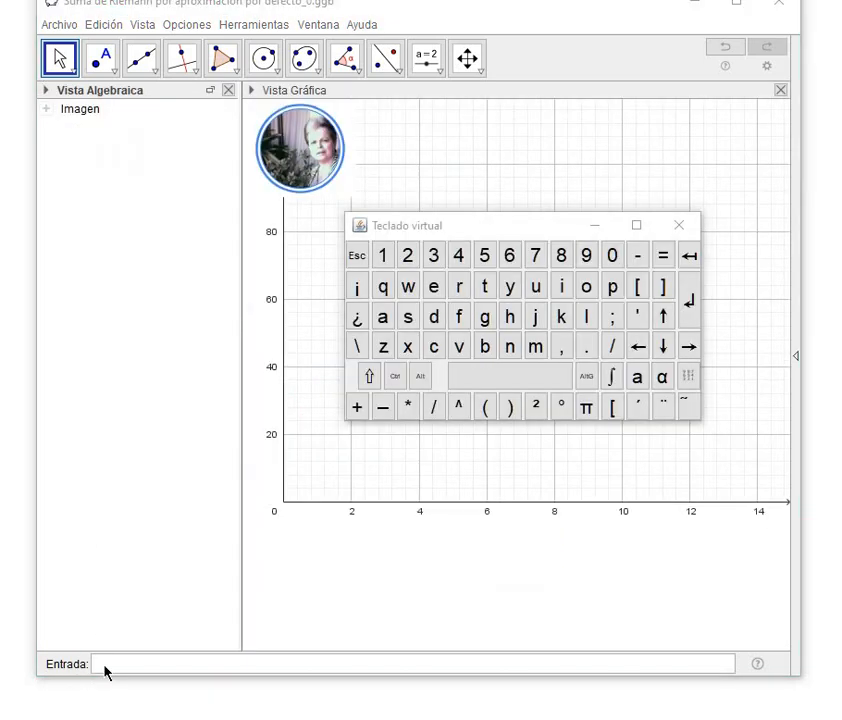
# Define the function f(x)=x^2.
pyautogui.click(103, 663)
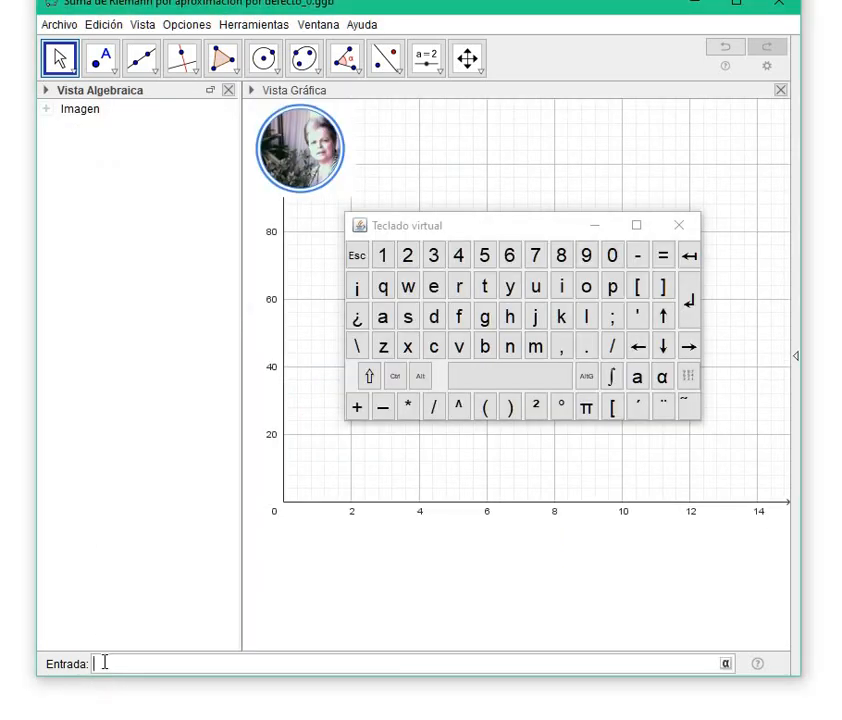
pyautogui.write('f(x)=x')
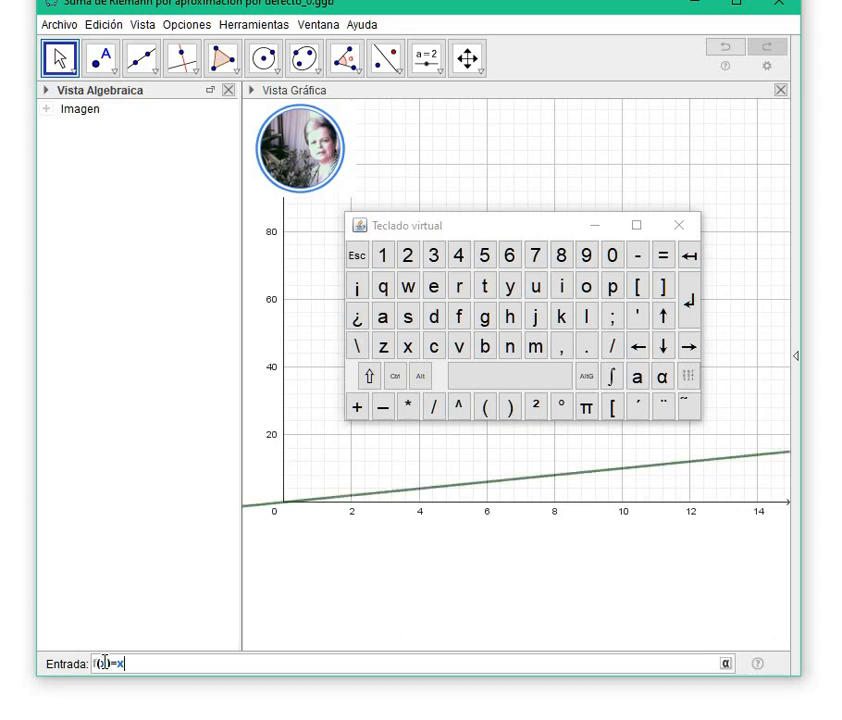
pyautogui.click(458, 409)
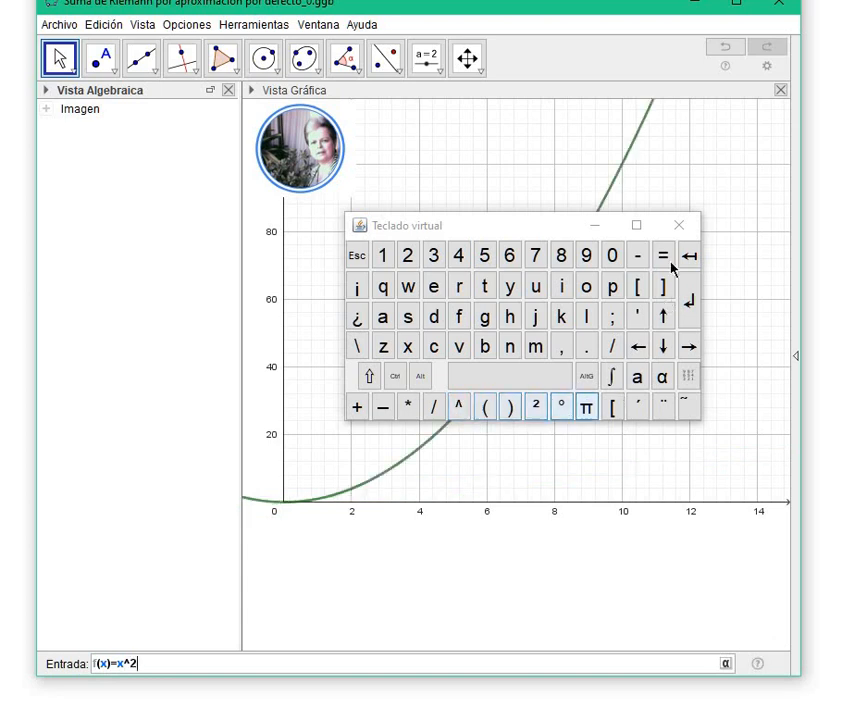
pyautogui.click(679, 226)
pyautogui.write('2')
pyautogui.press('Return')
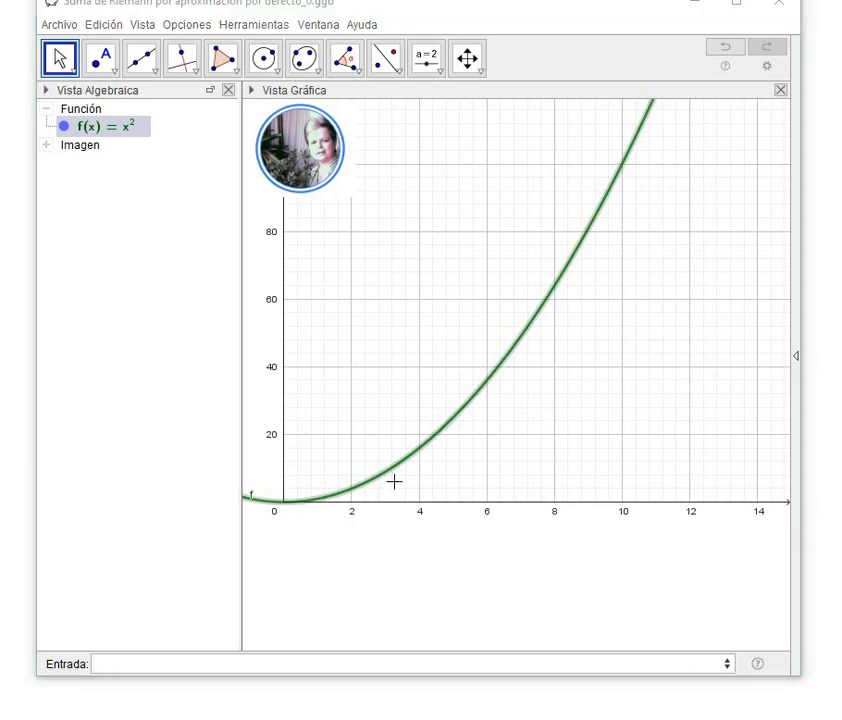
# Define q(x)=Si(a ≤ x ≤ b, f(x)) and create sliders for a and b.
pyautogui.click(253, 663)
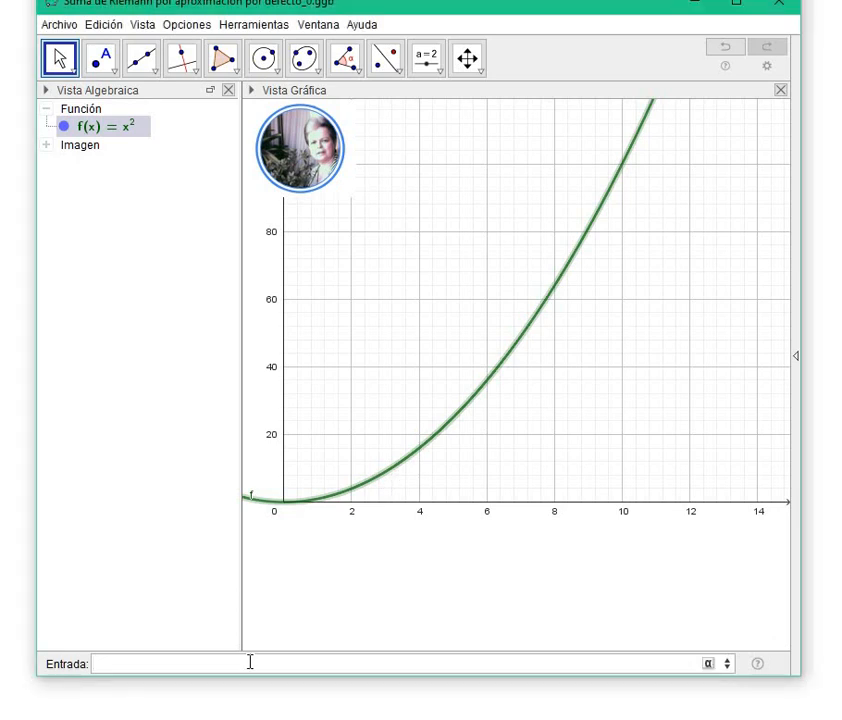
pyautogui.write('q(x)=')
pyautogui.write('Si(a ≤ x ≤ b, f(x))')
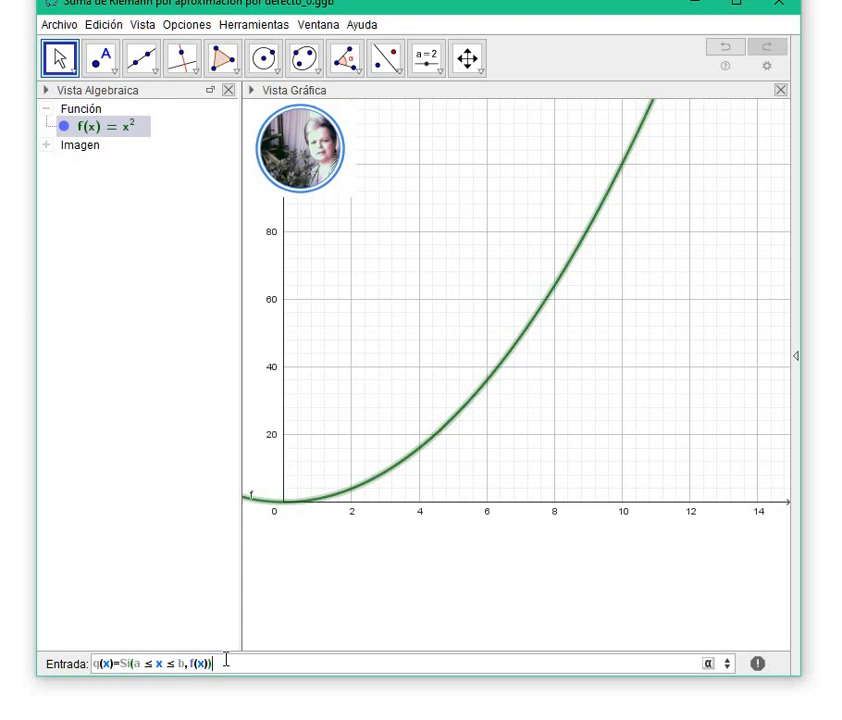
pyautogui.press('Return')
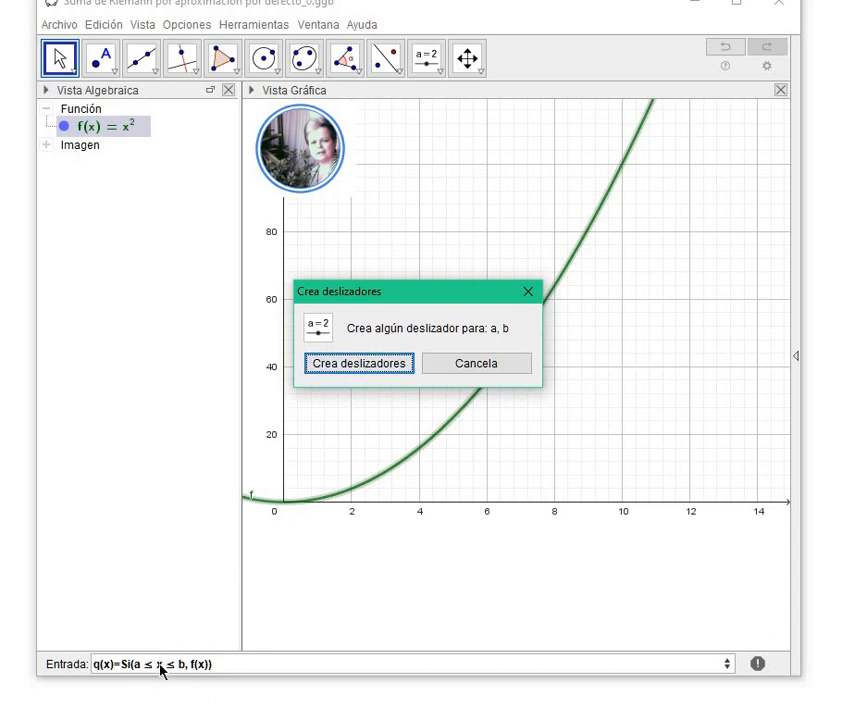
pyautogui.click(355, 364)
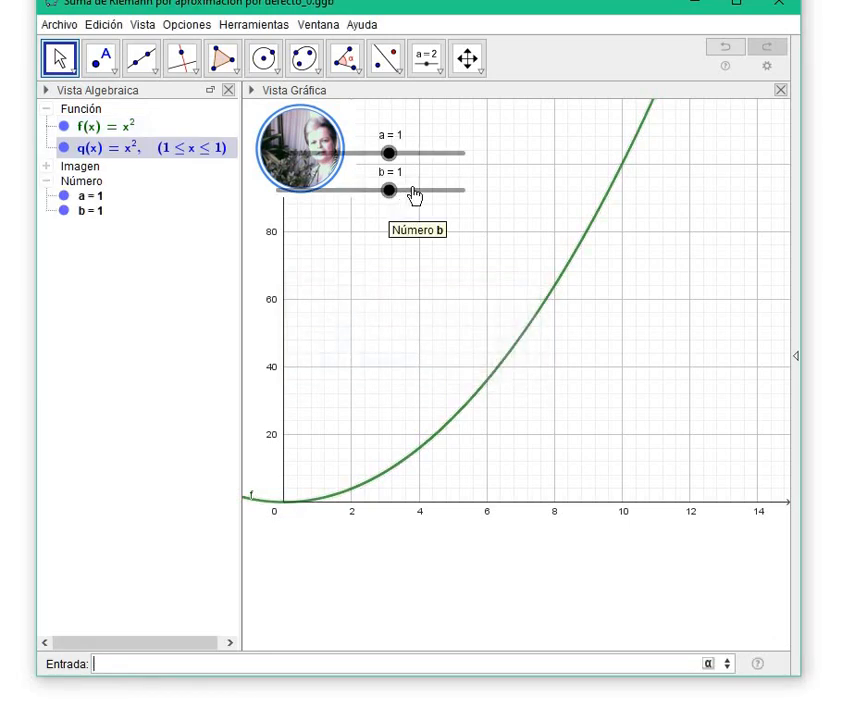
# Place sliders a and b below the x-axis, and set a to 0.5 and b to 5.
pyautogui.moveTo(413, 195); pyautogui.dragTo(392, 620)
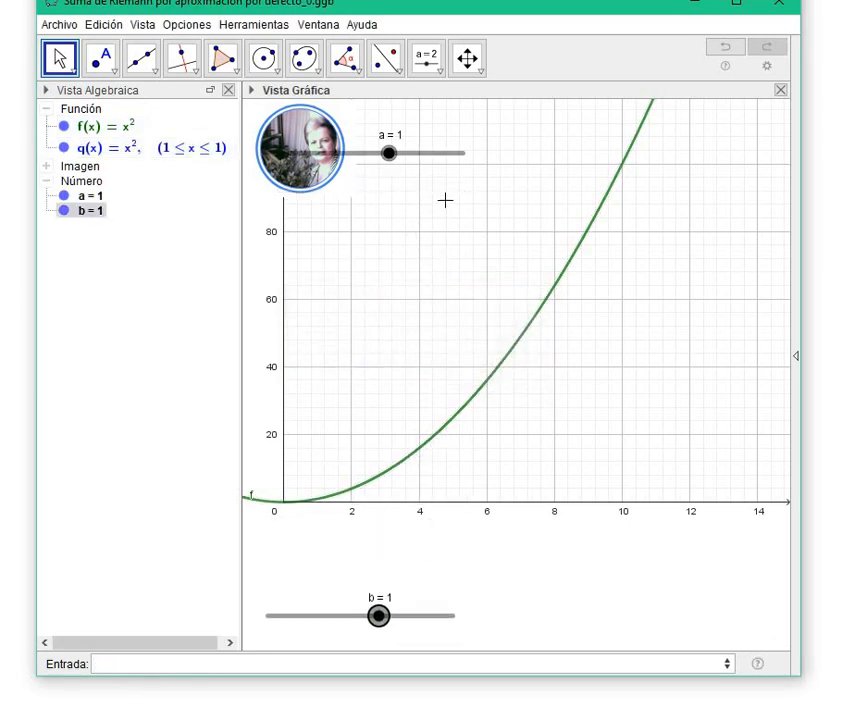
pyautogui.moveTo(447, 175); pyautogui.dragTo(450, 580)
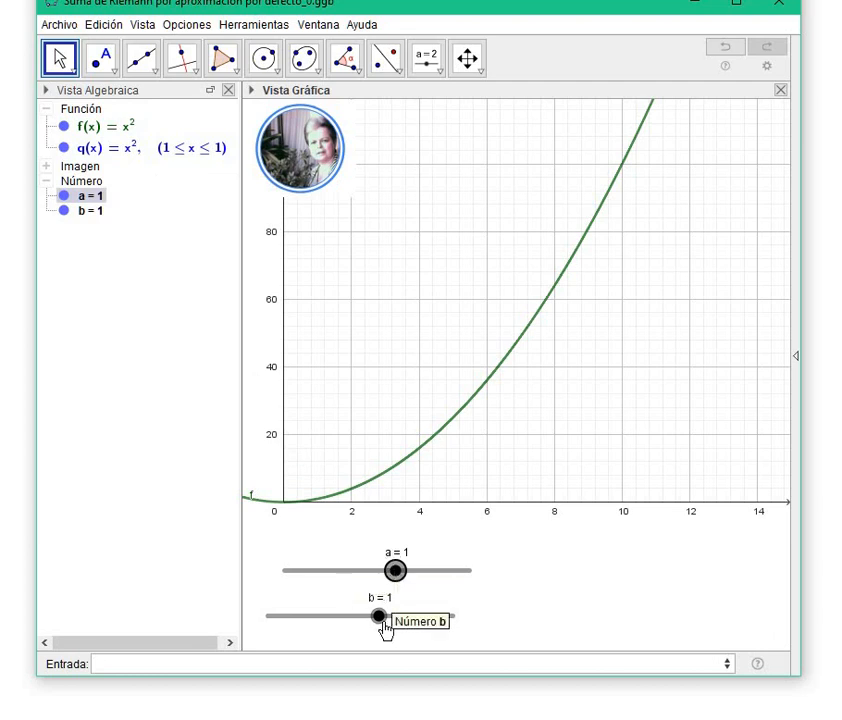
pyautogui.moveTo(385, 628); pyautogui.dragTo(428, 628)
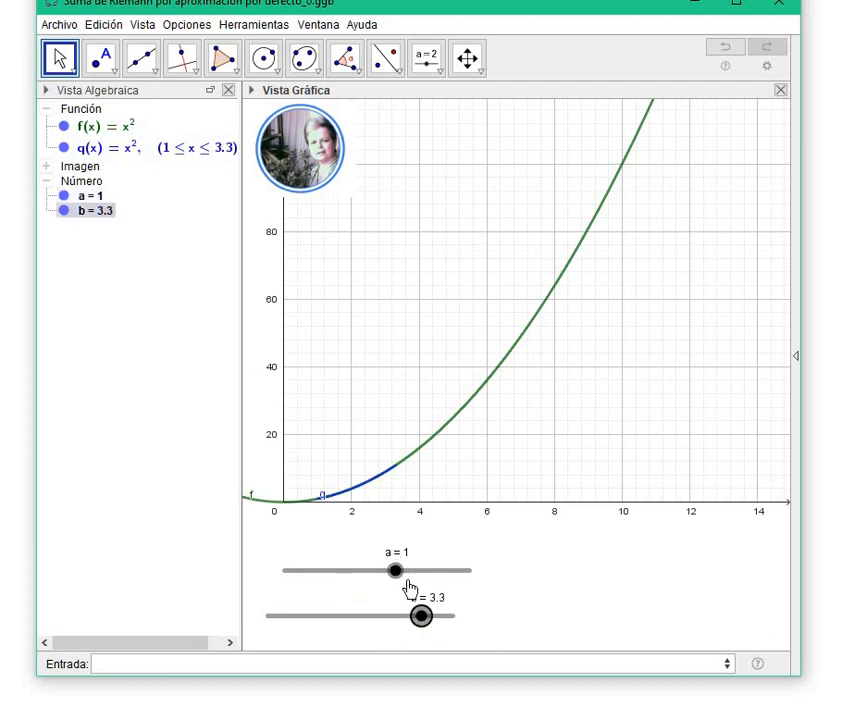
pyautogui.moveTo(397, 577); pyautogui.dragTo(388, 585)
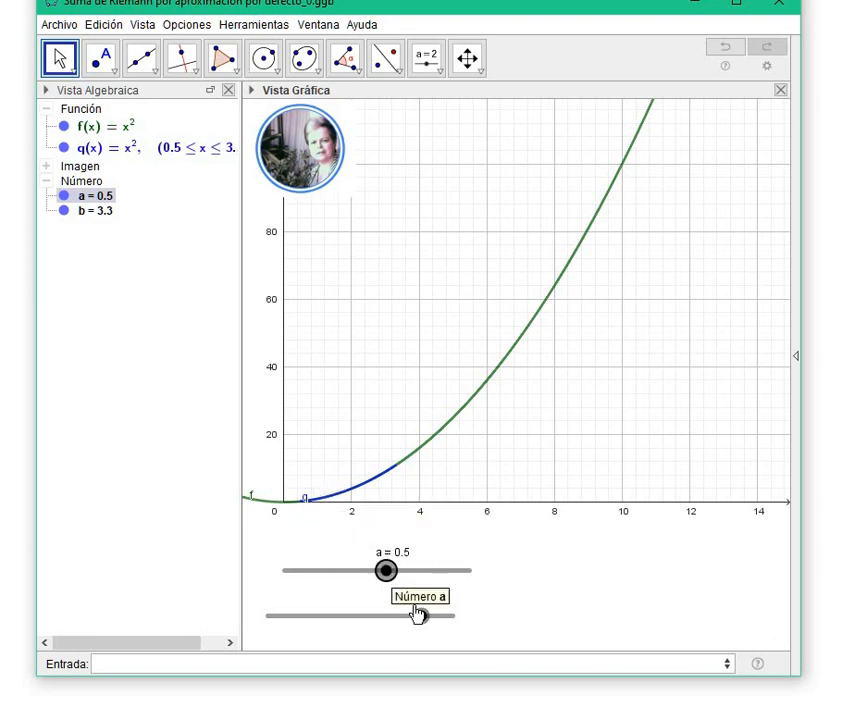
pyautogui.moveTo(421, 614); pyautogui.dragTo(453, 614)
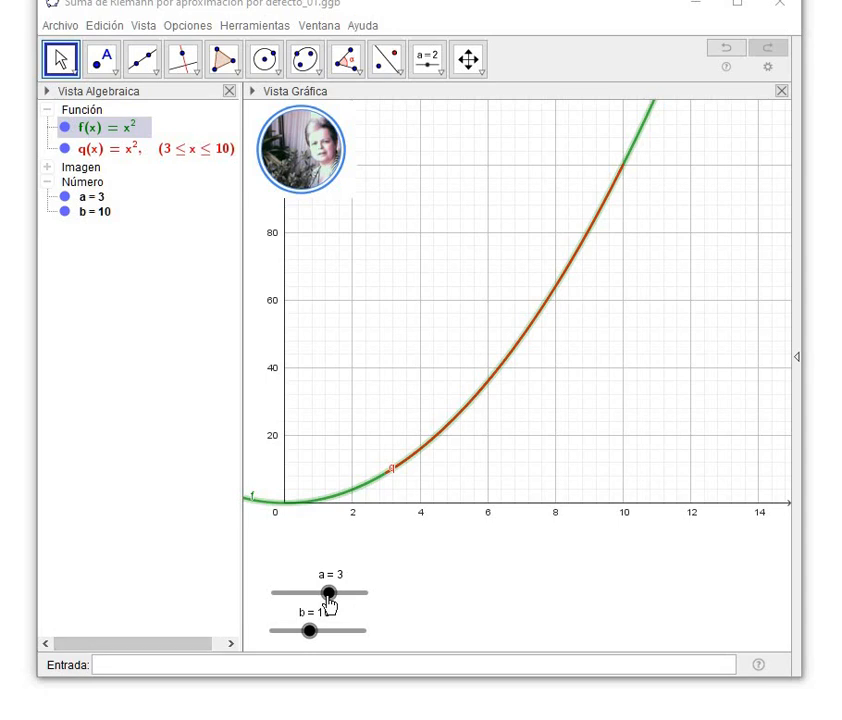
# Examine the interval and basic properties of slider a, and close its preferences.
pyautogui.rightClick(329, 594)
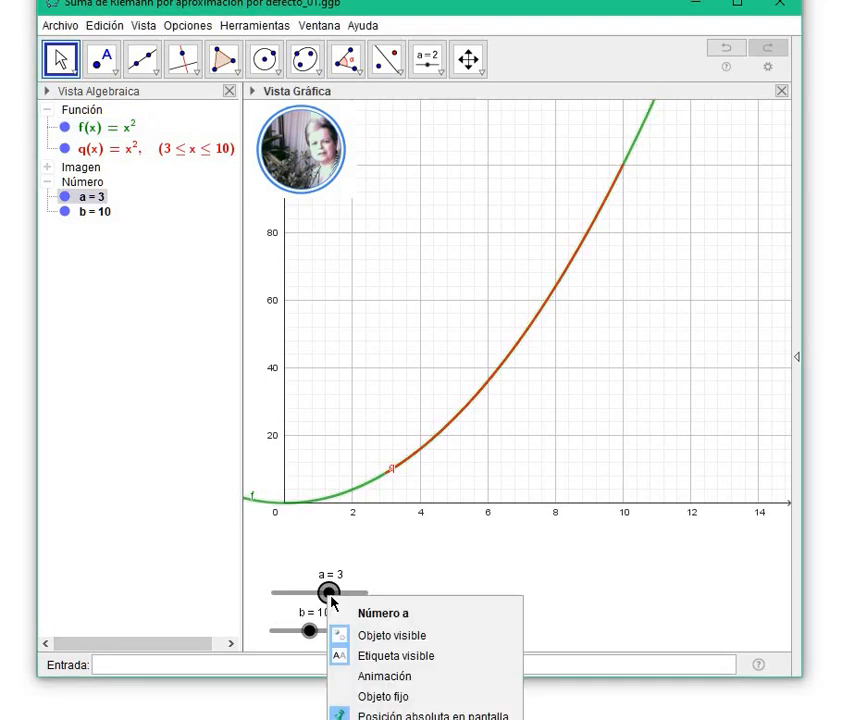
pyautogui.click(420, 718)
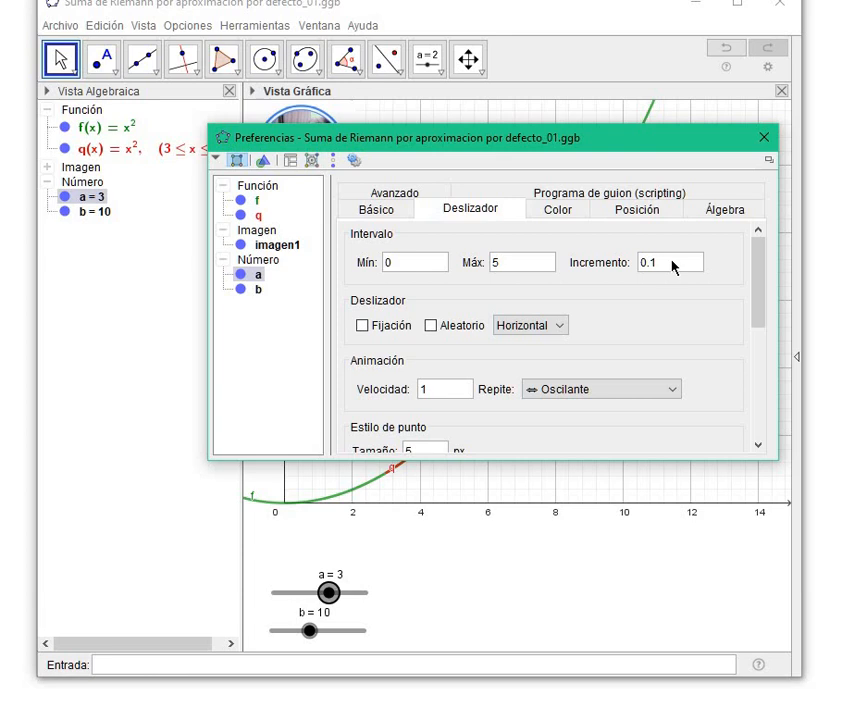
pyautogui.click(399, 214)
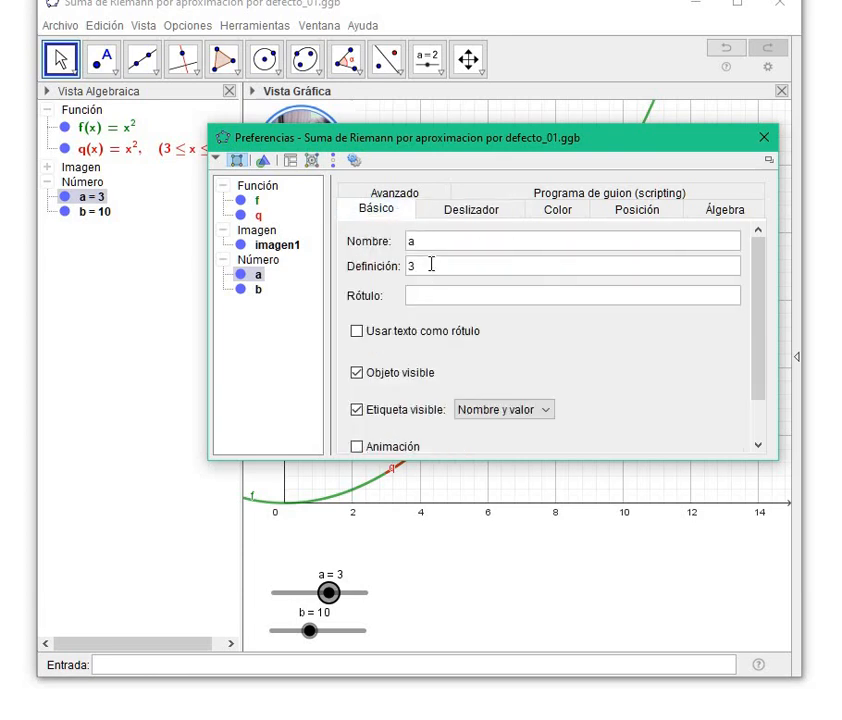
pyautogui.click(763, 137)
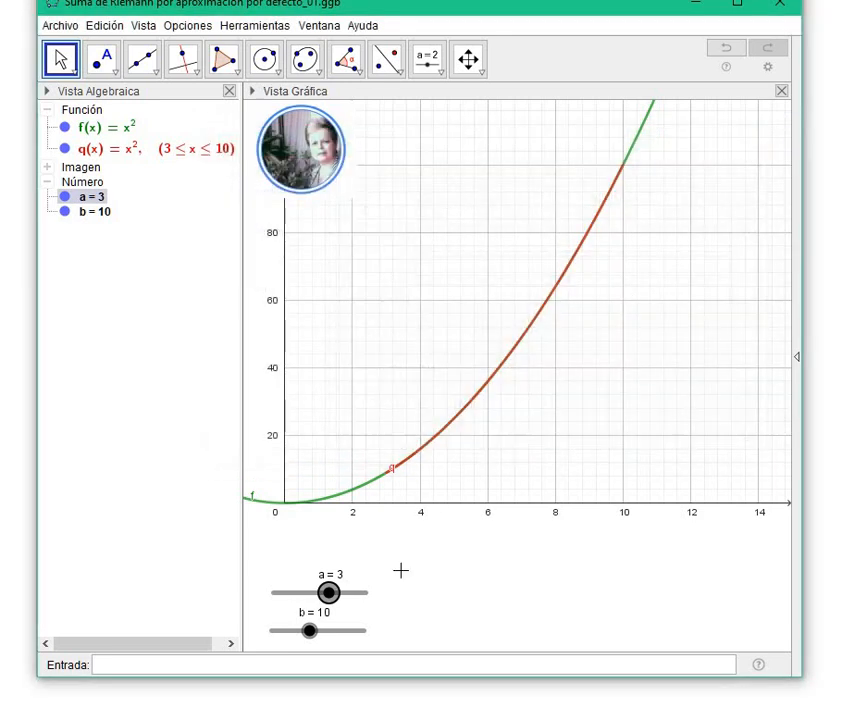
# Examine the interval and basic properties of slider b.
pyautogui.rightClick(309, 632)
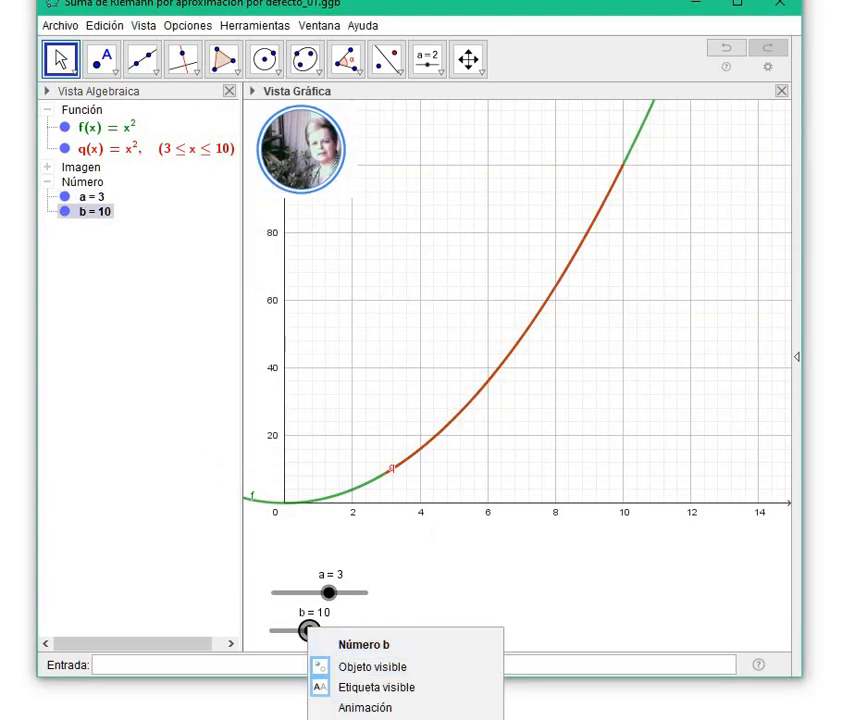
pyautogui.click(380, 718)
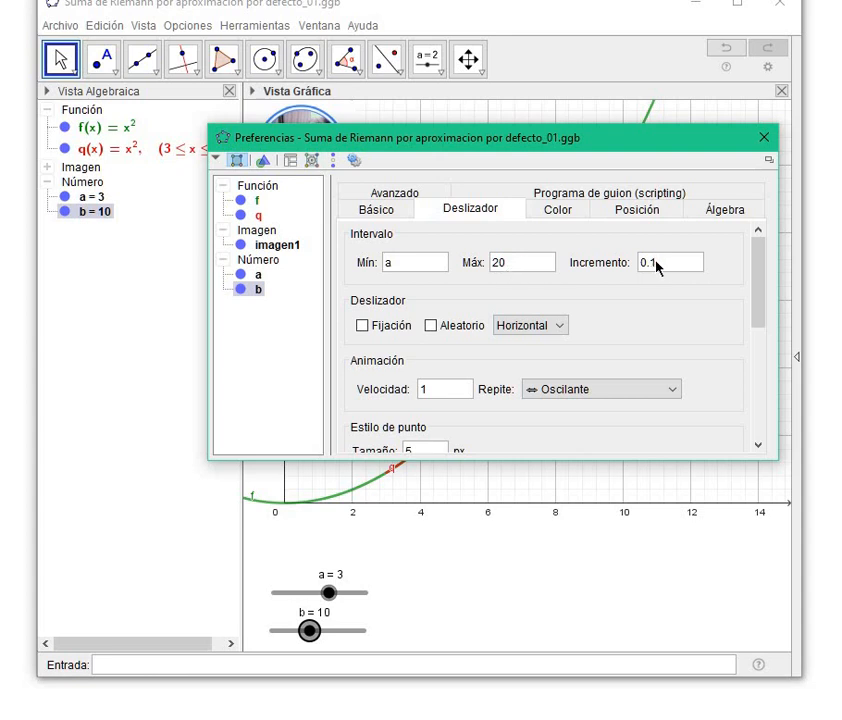
pyautogui.click(403, 216)
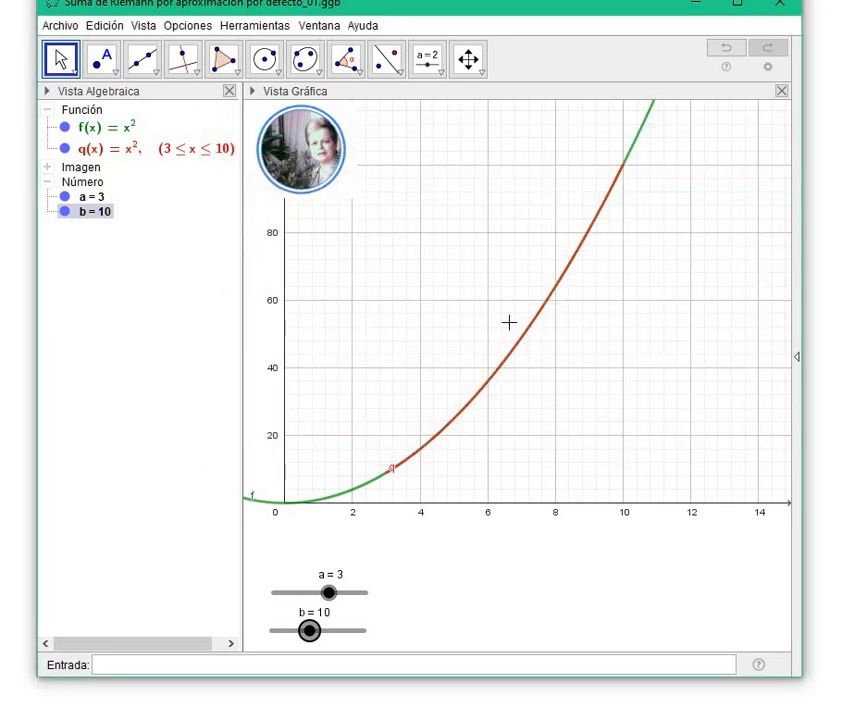
# Hide the graph of f(x) and activate the Slider tool.
pyautogui.click(67, 132)
pyautogui.click(65, 128)
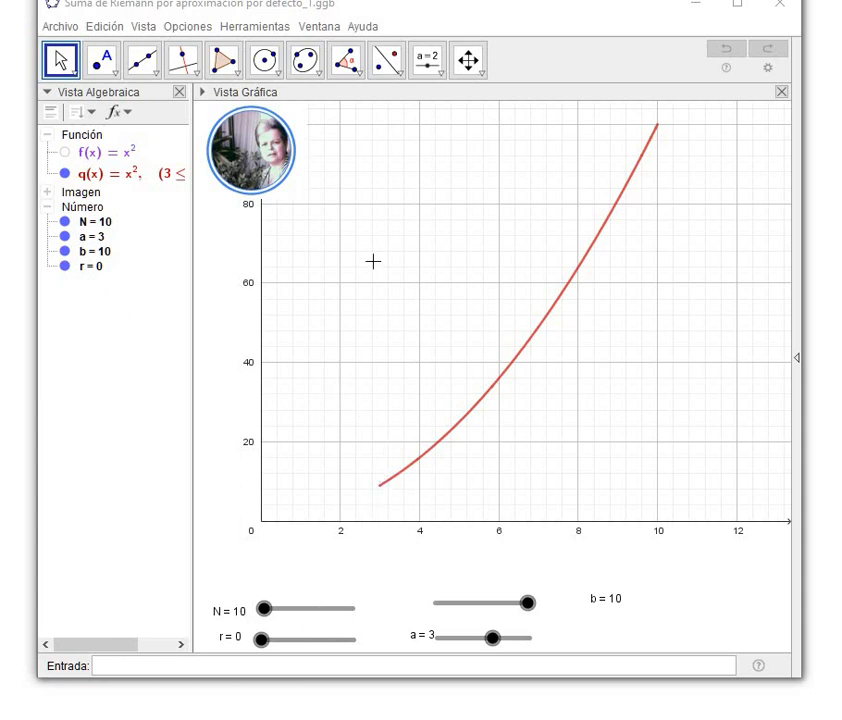
pyautogui.click(424, 66)
pyautogui.click(425, 66)
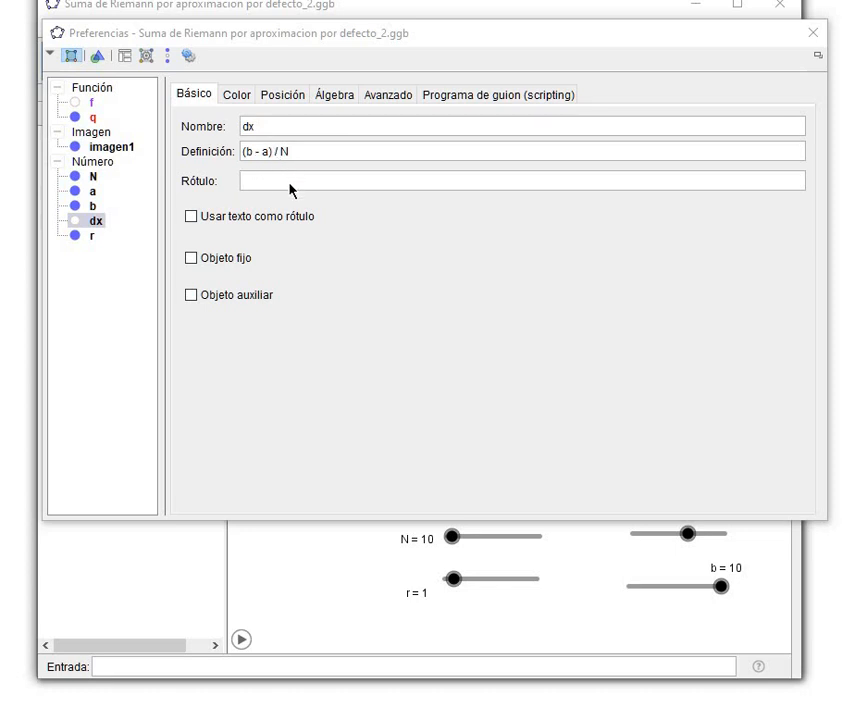
# Close the preferences of dx and raise slider r from 1 onwards to watch point A move along the x-axis.
pyautogui.click(813, 32)
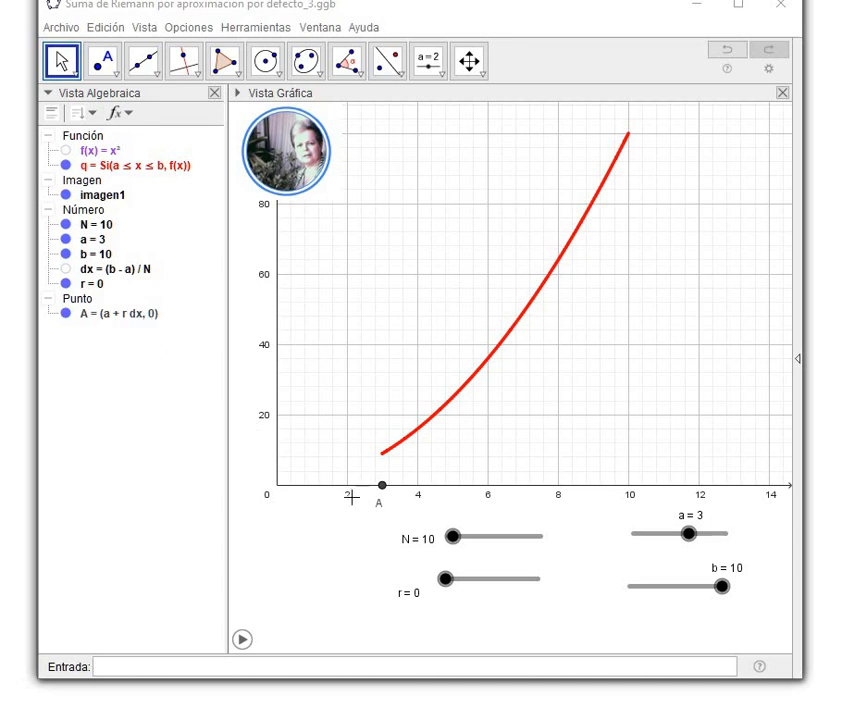
pyautogui.moveTo(446, 587); pyautogui.dragTo(455, 588)
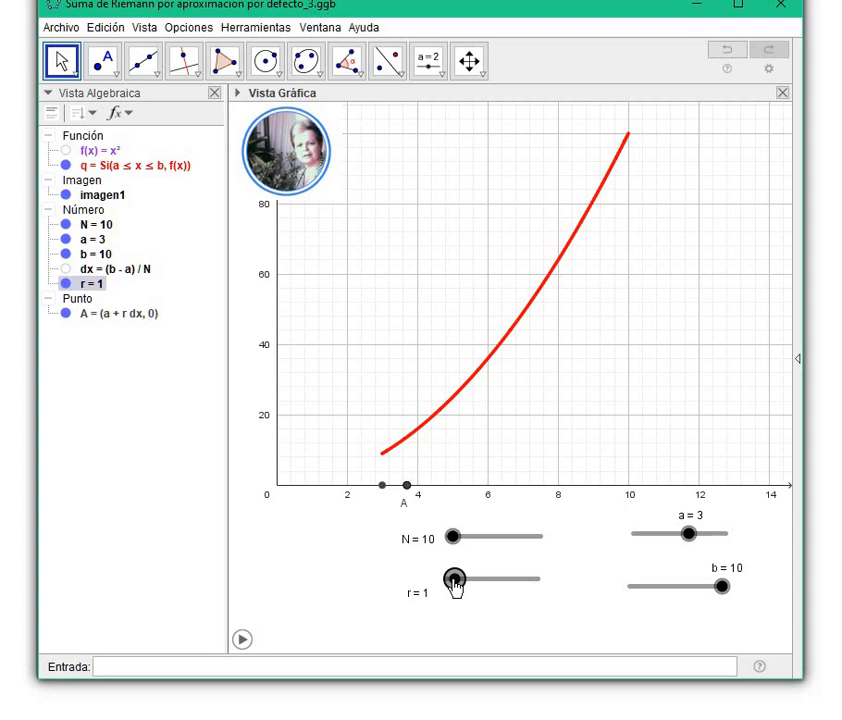
pyautogui.moveTo(455, 586); pyautogui.dragTo(547, 600)
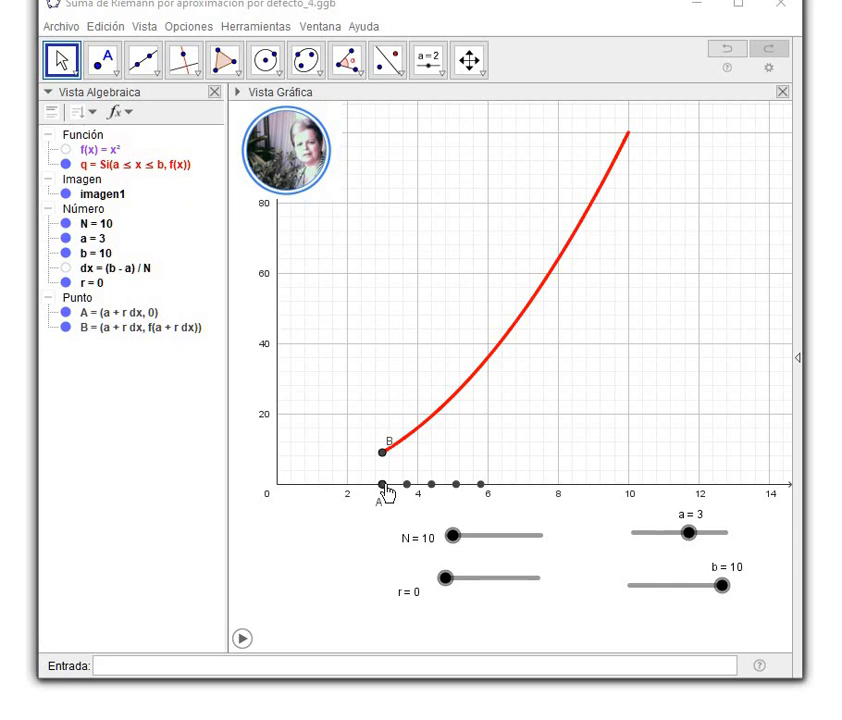
# Show the graphics view's style bar, and move slider r to 1 and back to watch points A and B.
pyautogui.click(238, 92)
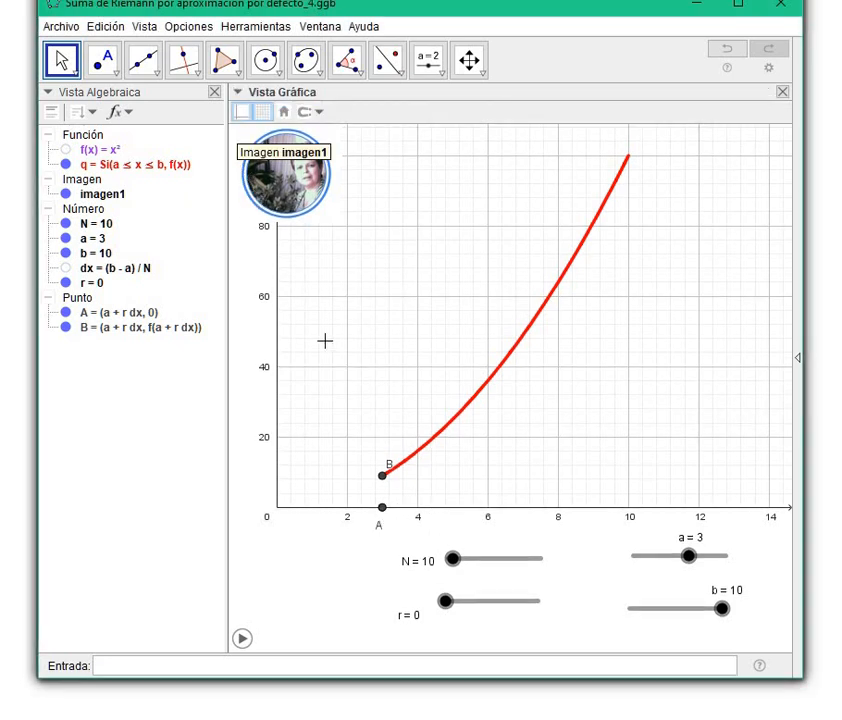
pyautogui.click(468, 601)
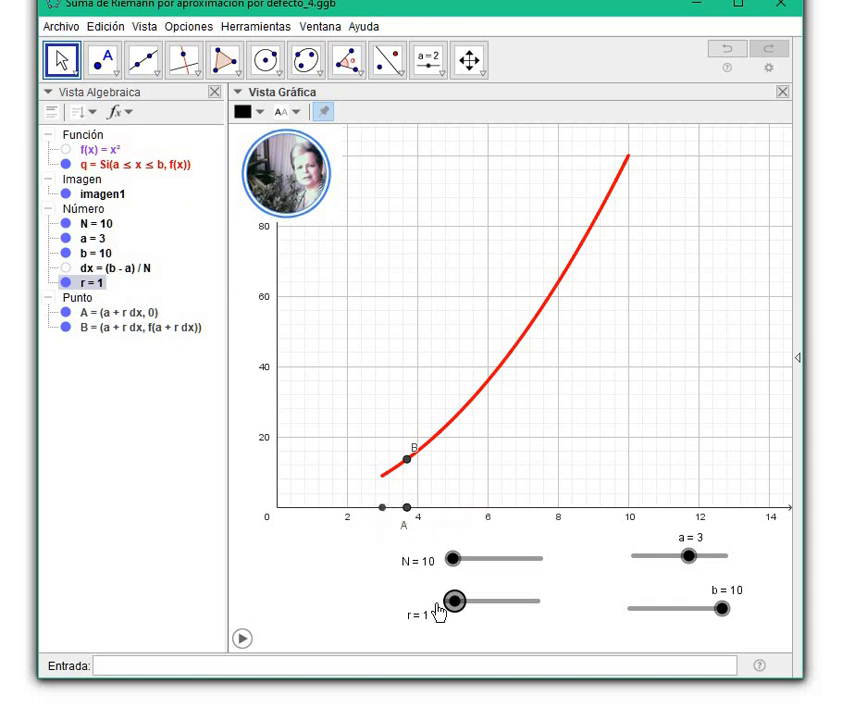
pyautogui.moveTo(452, 601); pyautogui.dragTo(421, 576)
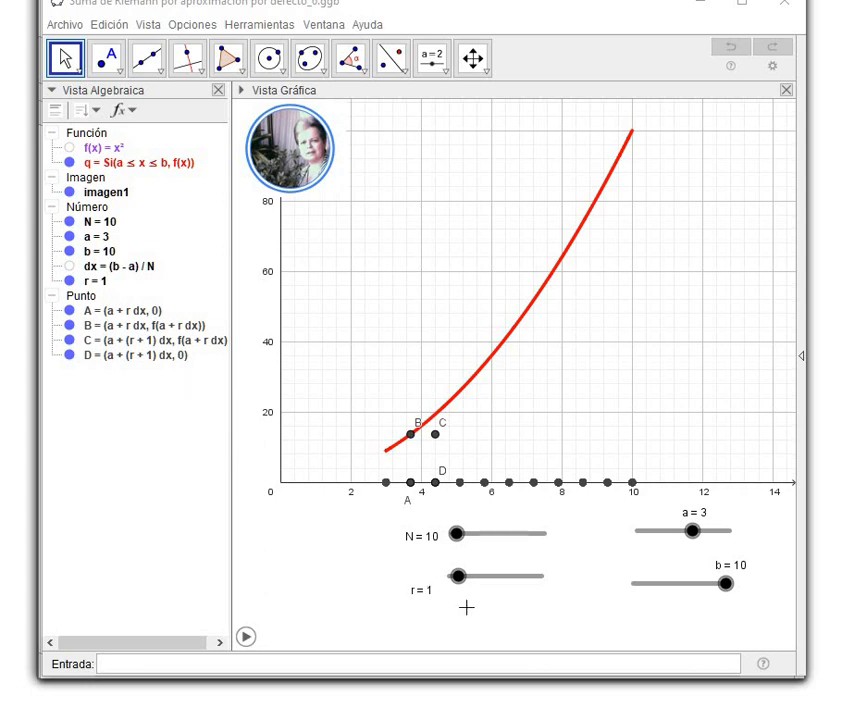
# Set slider r to 0 and draw a quadrilateral through points A, B, C and D with the Polygon tool.
pyautogui.moveTo(456, 580)
pyautogui.mouseDown()
pyautogui.moveTo(443, 588)
pyautogui.moveTo(447, 582)
pyautogui.mouseUp()
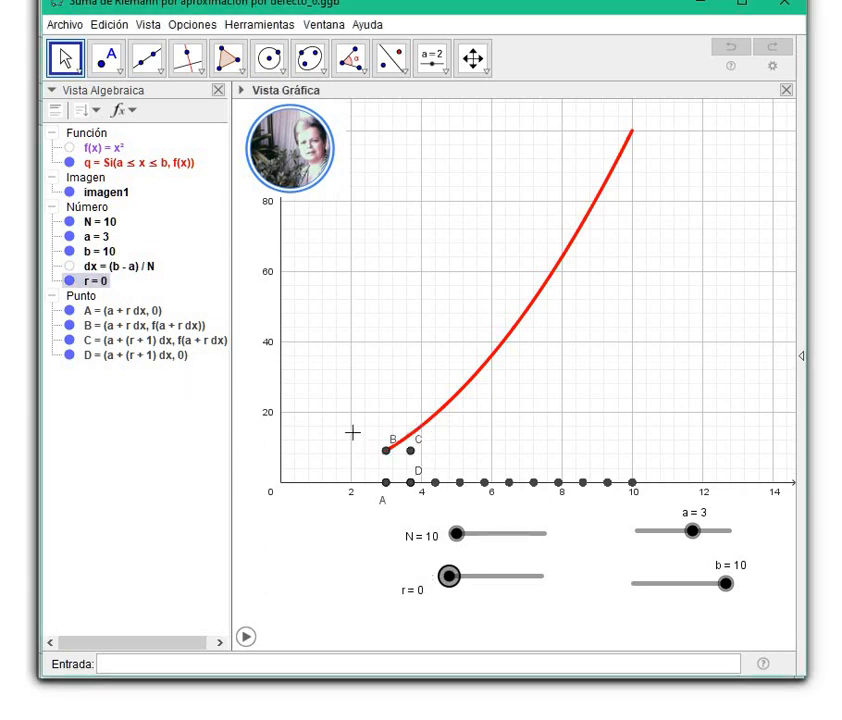
pyautogui.click(243, 93)
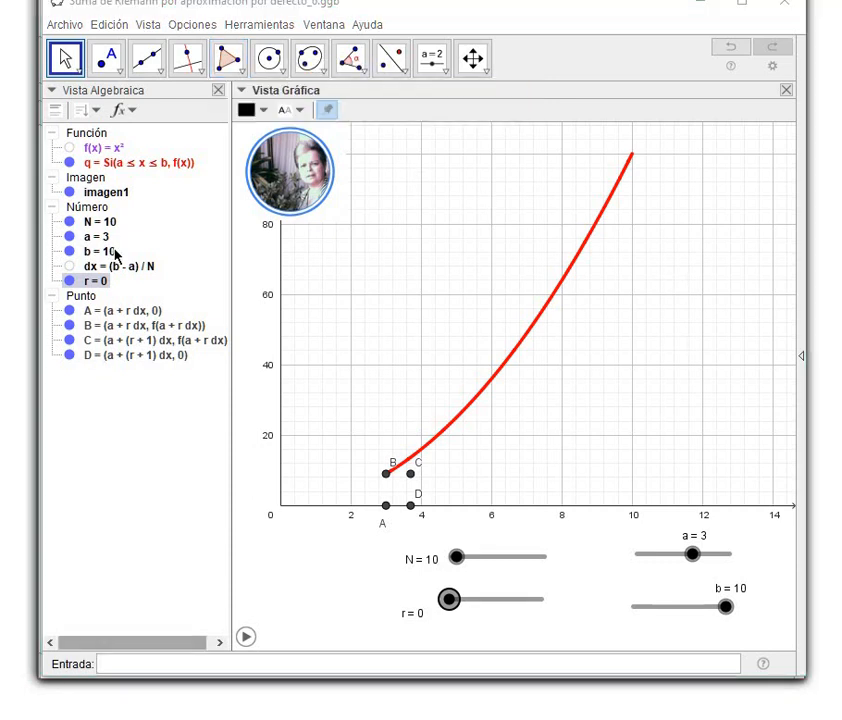
pyautogui.click(228, 62)
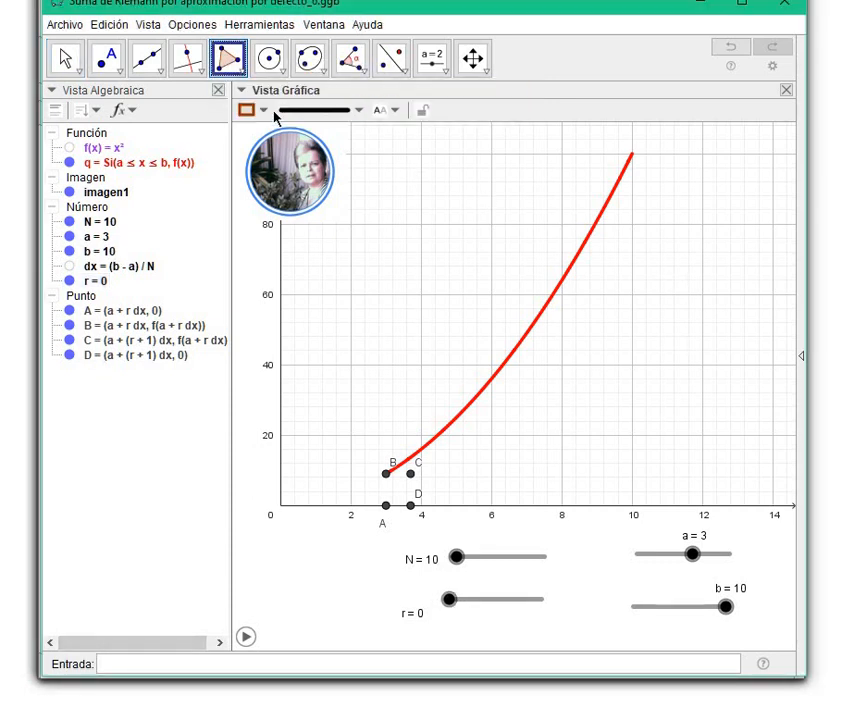
pyautogui.click(386, 508)
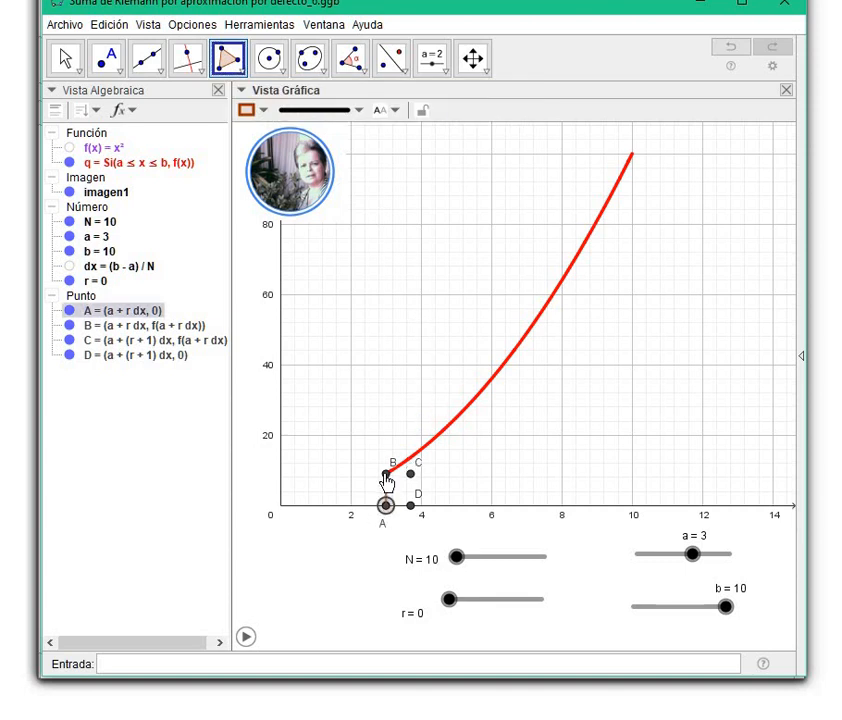
pyautogui.click(386, 474)
pyautogui.click(387, 474)
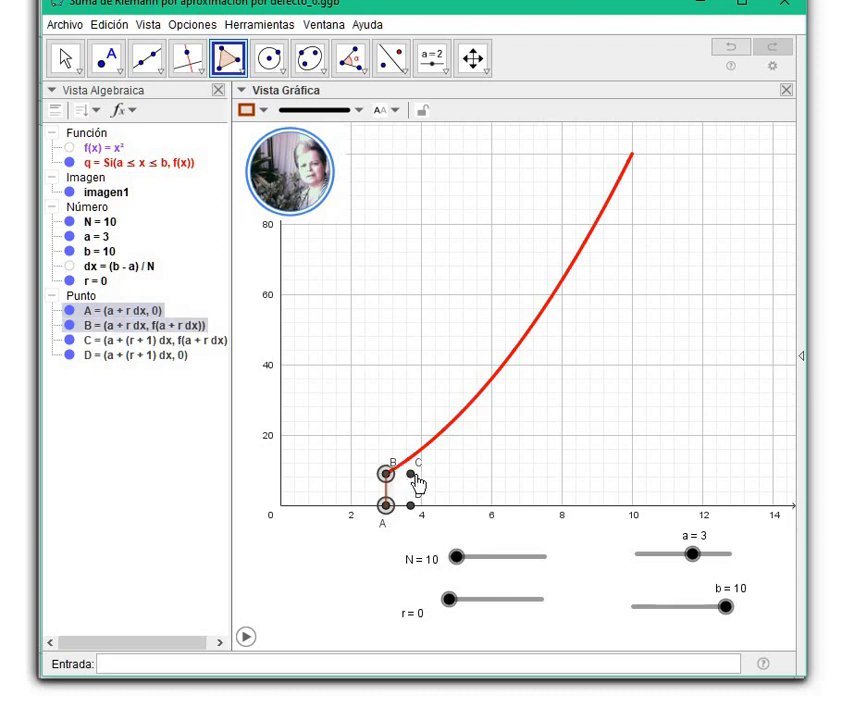
pyautogui.click(410, 474)
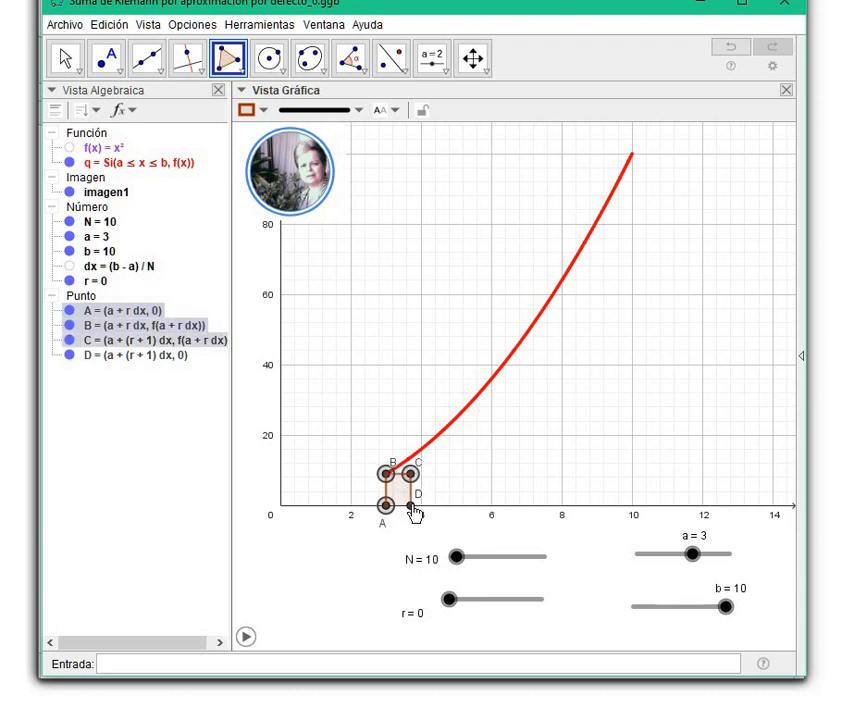
pyautogui.click(411, 506)
pyautogui.click(386, 505)
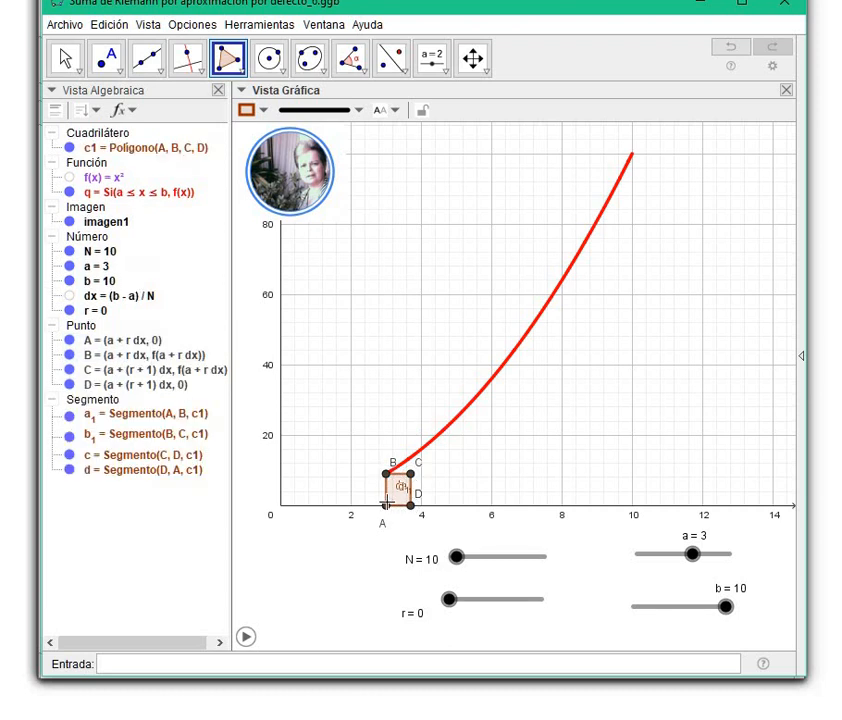
# Rename the quadrilateral through A, B, C and D as Area_r and close its preferences.
pyautogui.rightClick(145, 145)
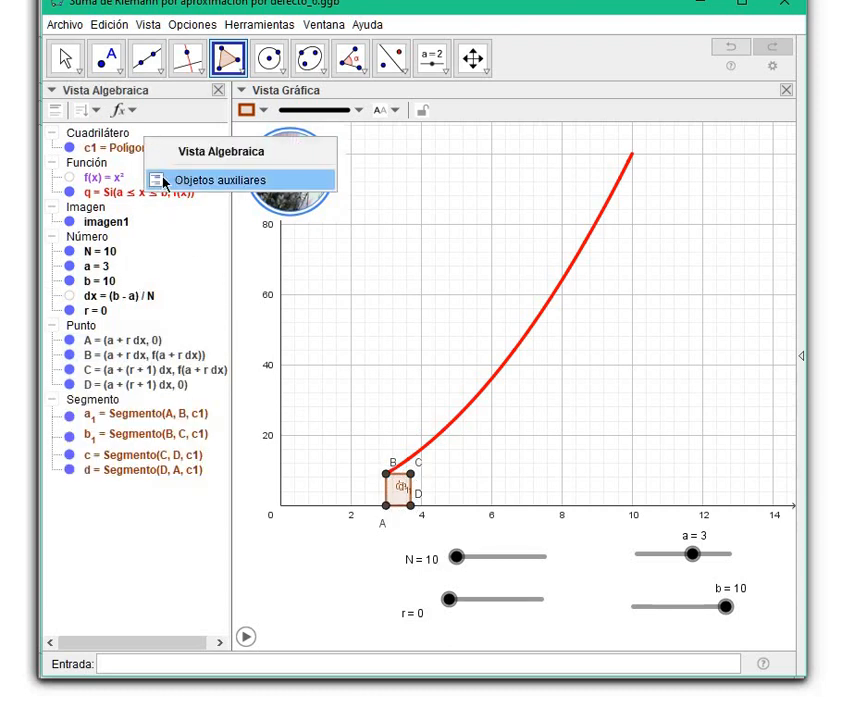
pyautogui.rightClick(135, 152)
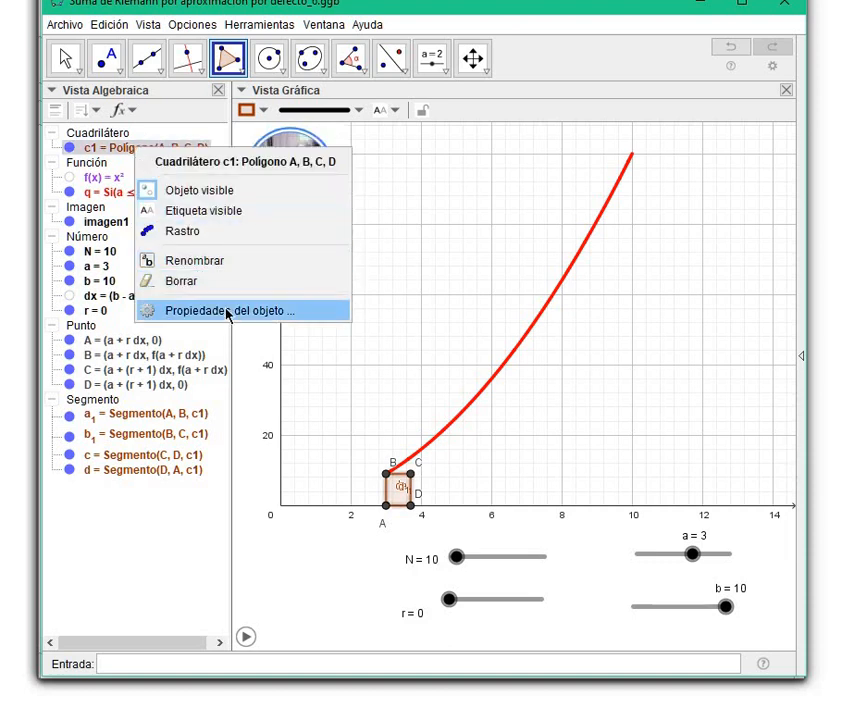
pyautogui.click(267, 314)
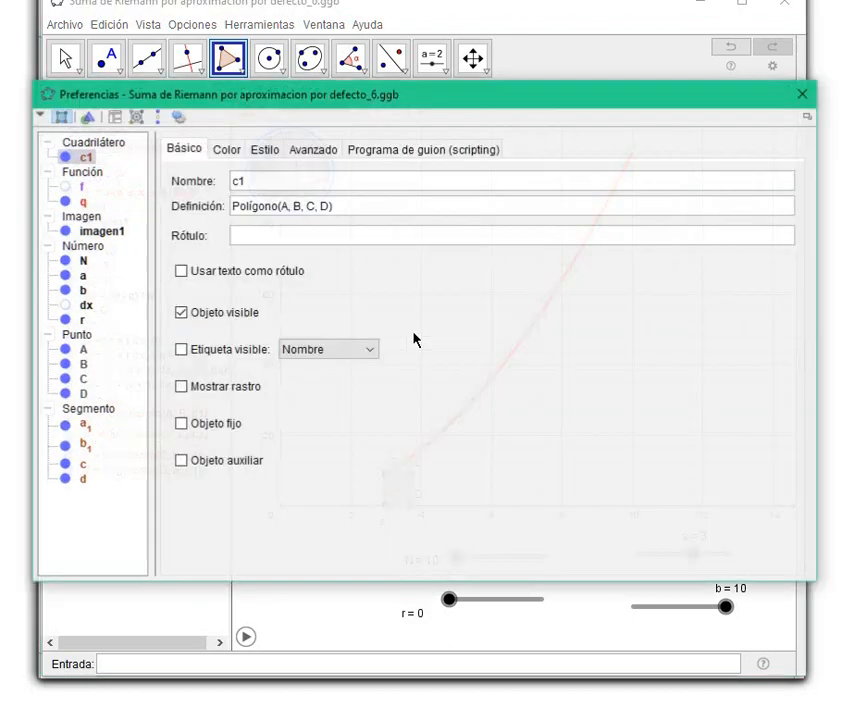
pyautogui.doubleClick(240, 180)
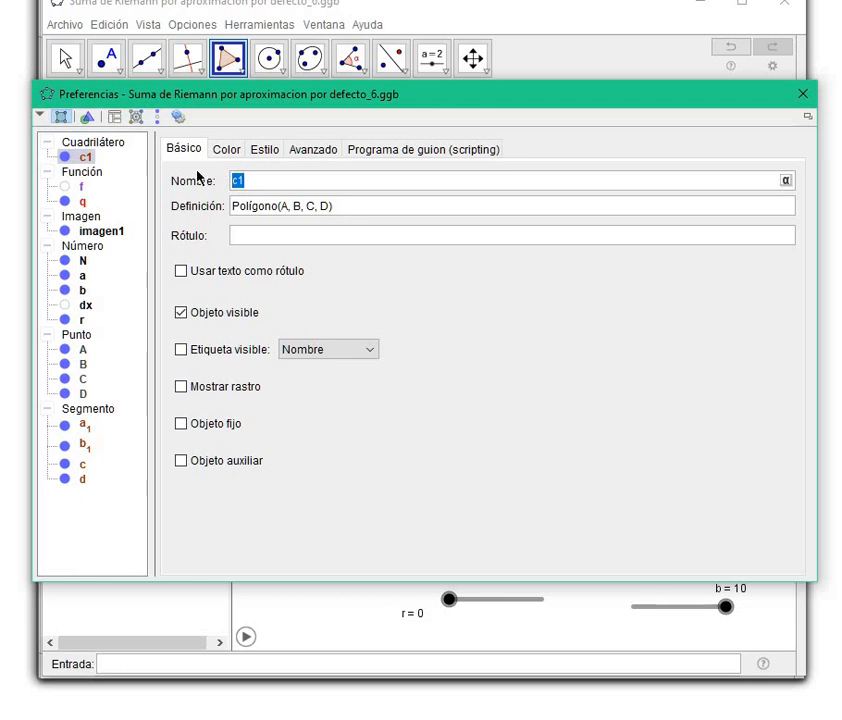
pyautogui.write('Area_r')
pyautogui.click(802, 93)
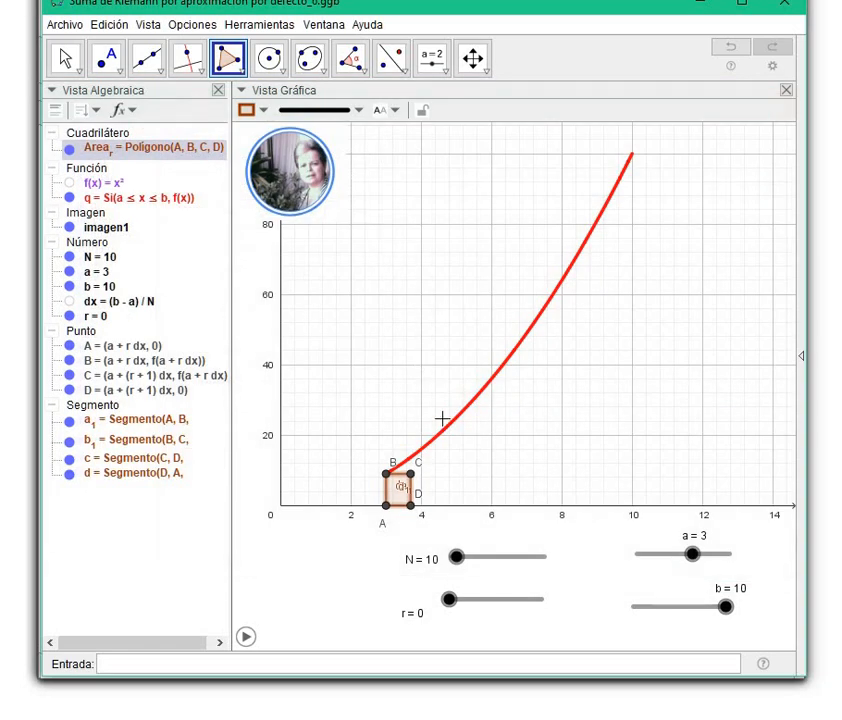
# Show the label of the quadrilateral Area_r with its value only (Valor).
pyautogui.rightClick(188, 151)
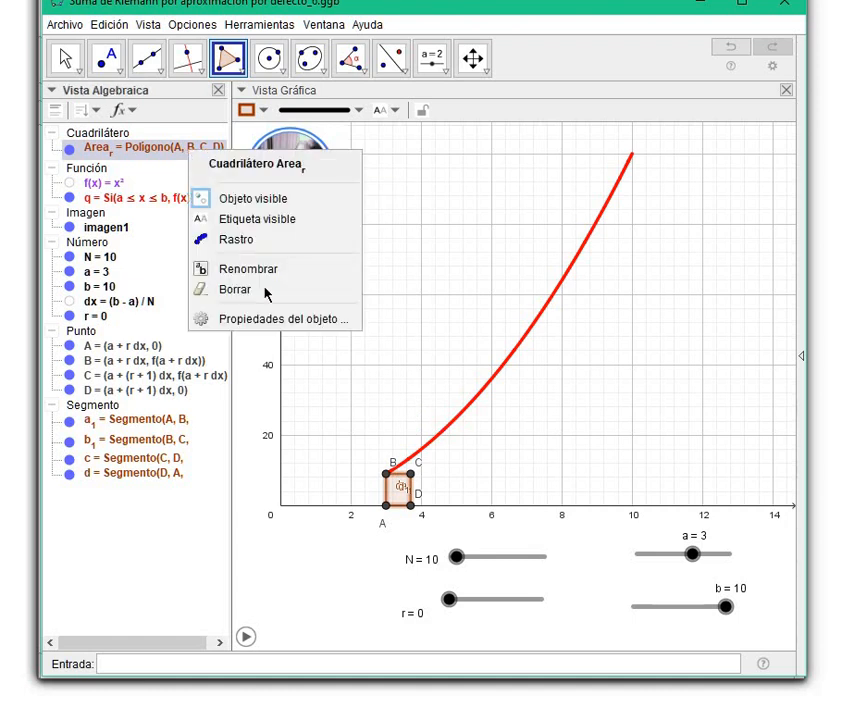
pyautogui.click(274, 316)
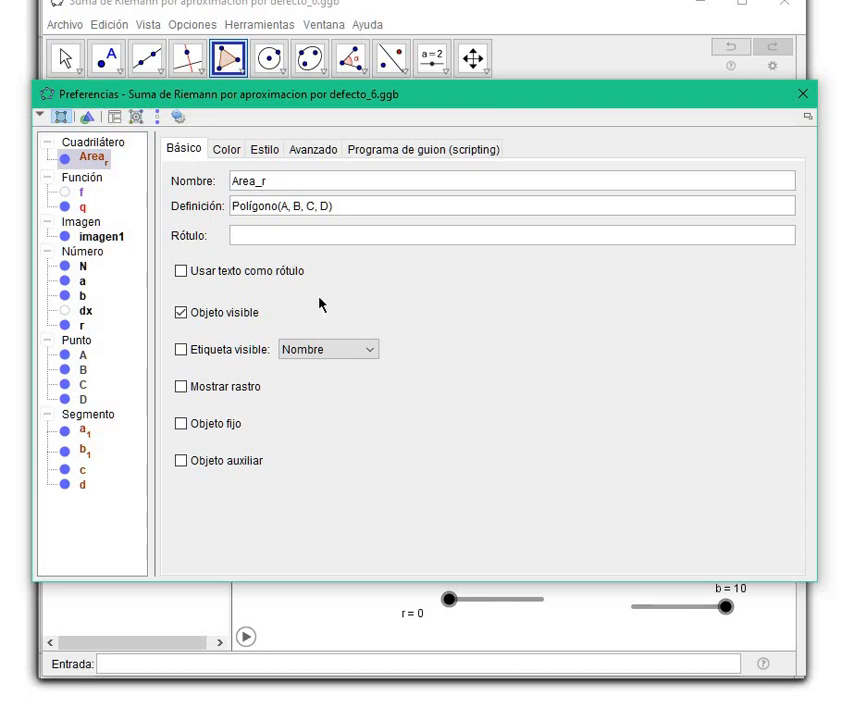
pyautogui.click(182, 349)
pyautogui.click(372, 352)
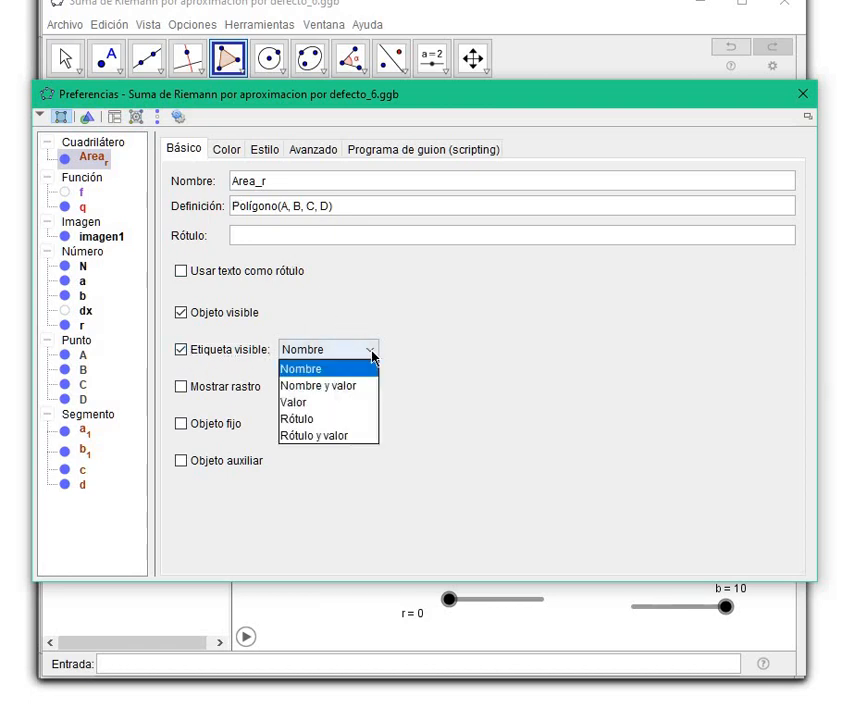
pyautogui.click(340, 403)
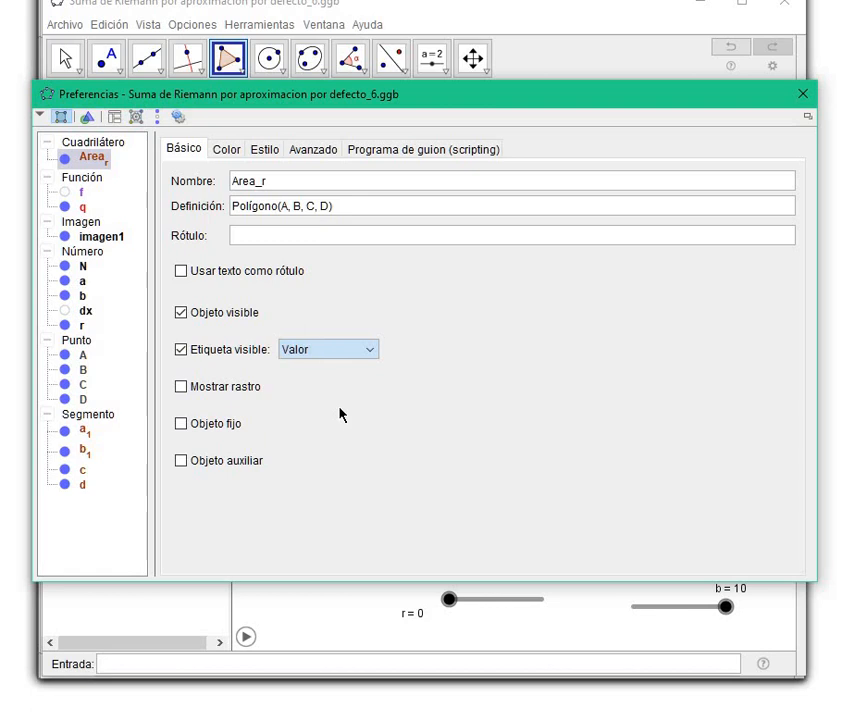
pyautogui.click(805, 98)
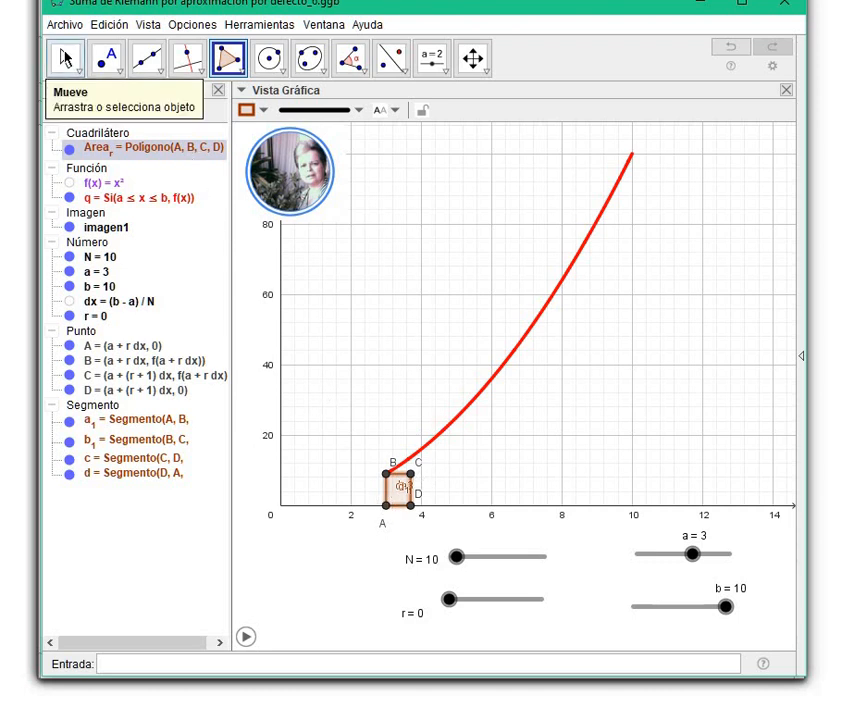
# Collapse the segments group and hide all segment labels, leaving the area value placed in the middle of the rectangle.
pyautogui.click(65, 58)
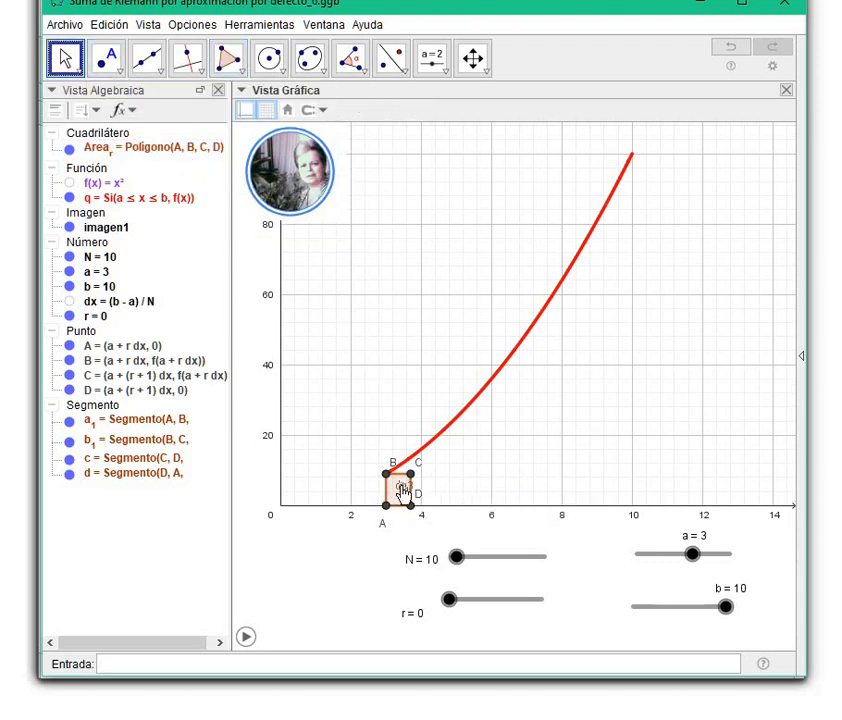
pyautogui.moveTo(400, 490); pyautogui.dragTo(437, 484)
pyautogui.click(389, 494)
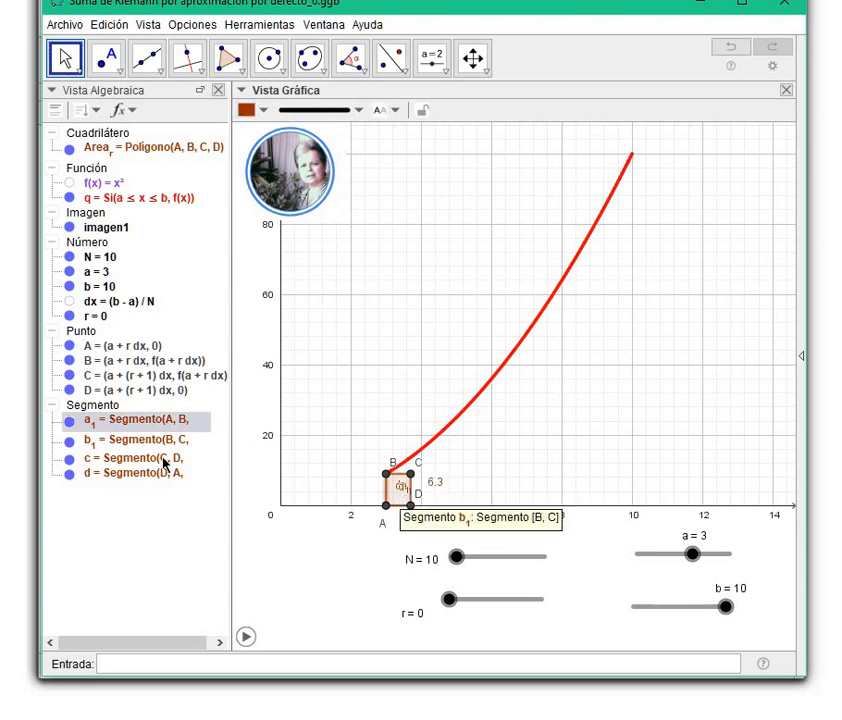
pyautogui.click(56, 406)
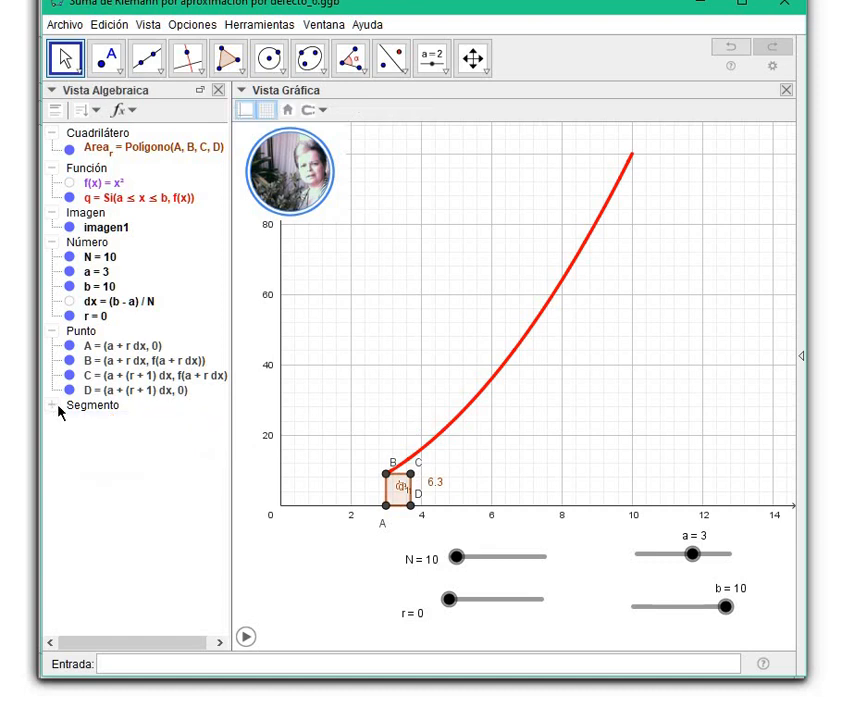
pyautogui.rightClick(58, 408)
pyautogui.click(75, 472)
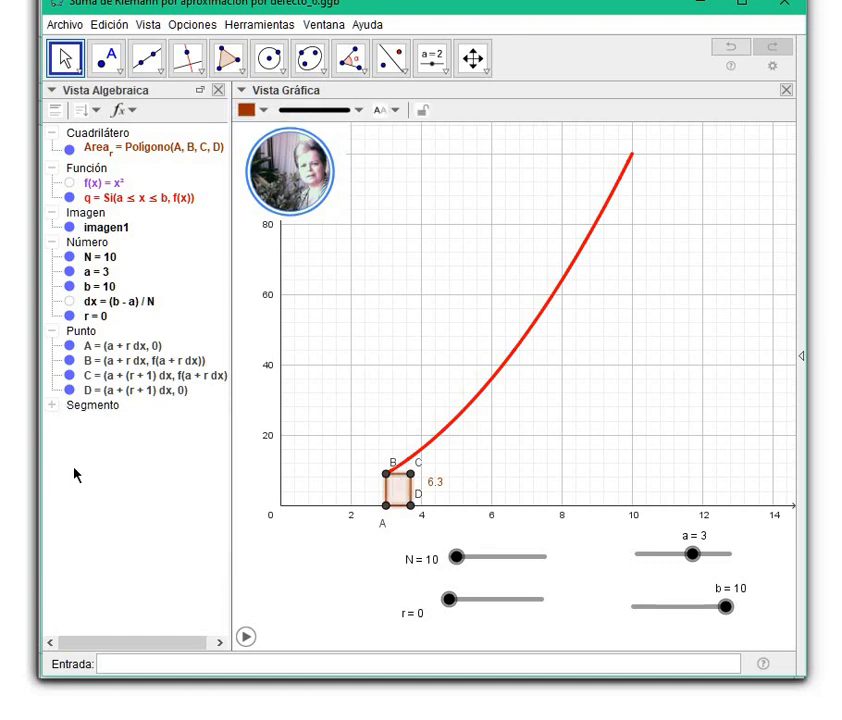
pyautogui.moveTo(434, 484); pyautogui.dragTo(400, 490)
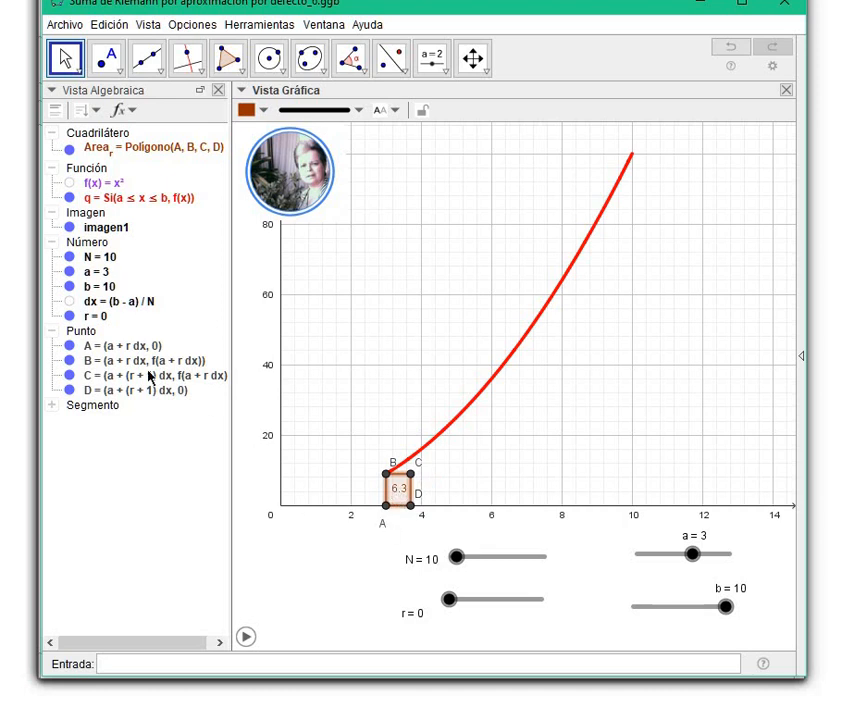
# Collapse the points group, hide all point labels, and have the points and segments leave a trace.
pyautogui.click(52, 331)
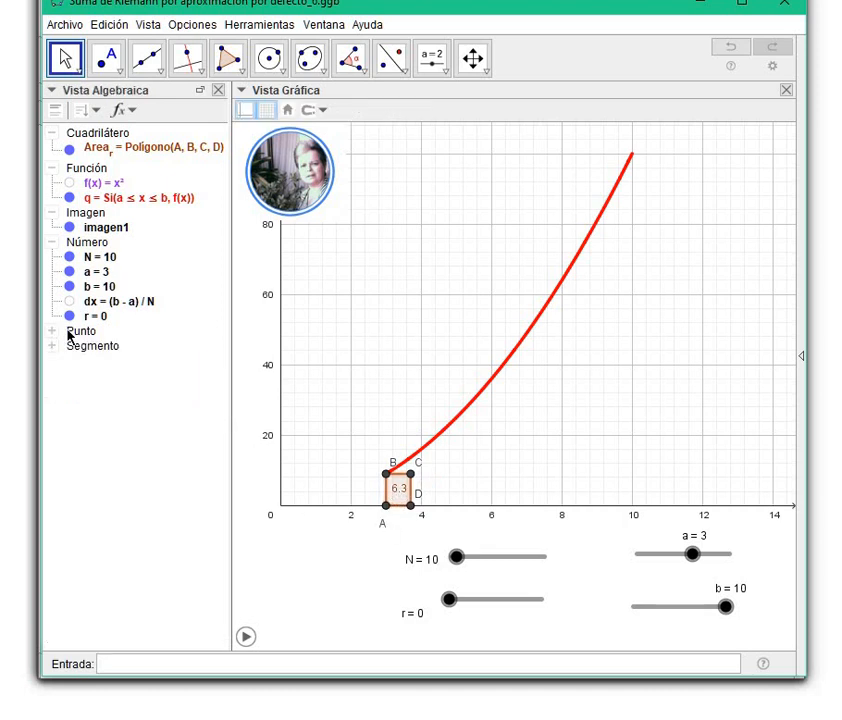
pyautogui.rightClick(67, 331)
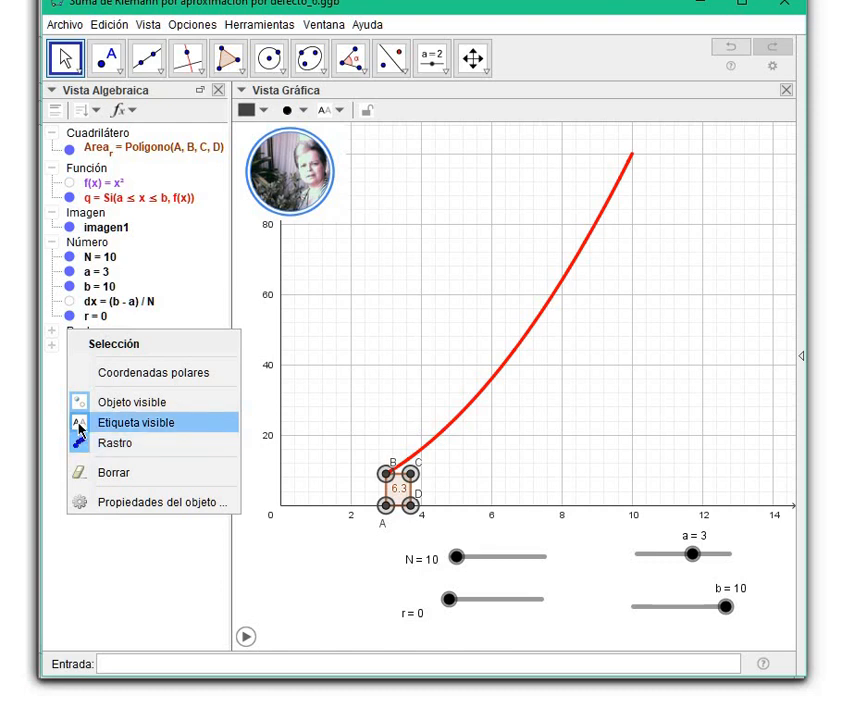
pyautogui.click(80, 428)
pyautogui.rightClick(76, 333)
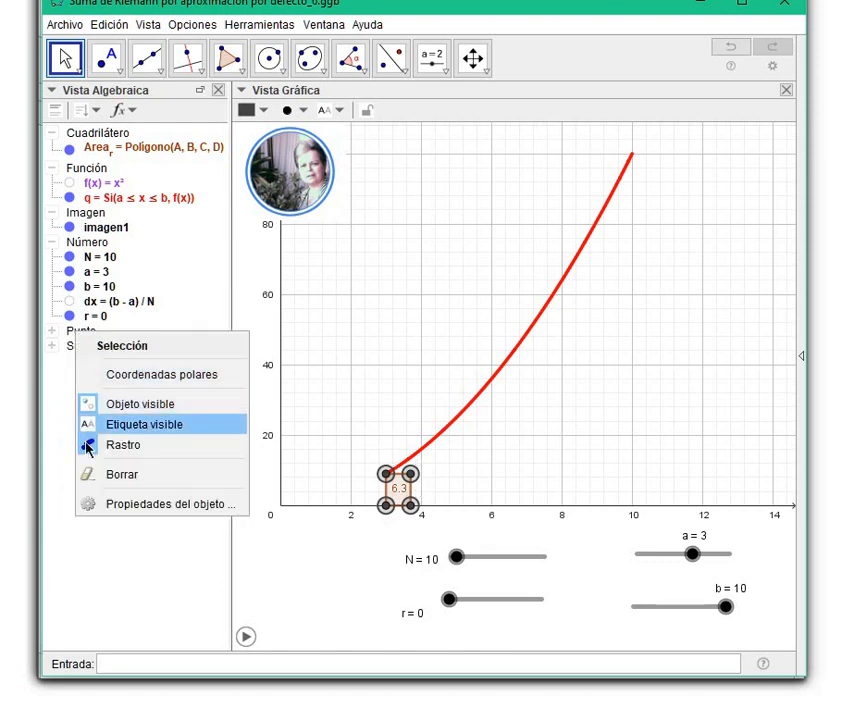
pyautogui.click(87, 446)
pyautogui.rightClick(76, 349)
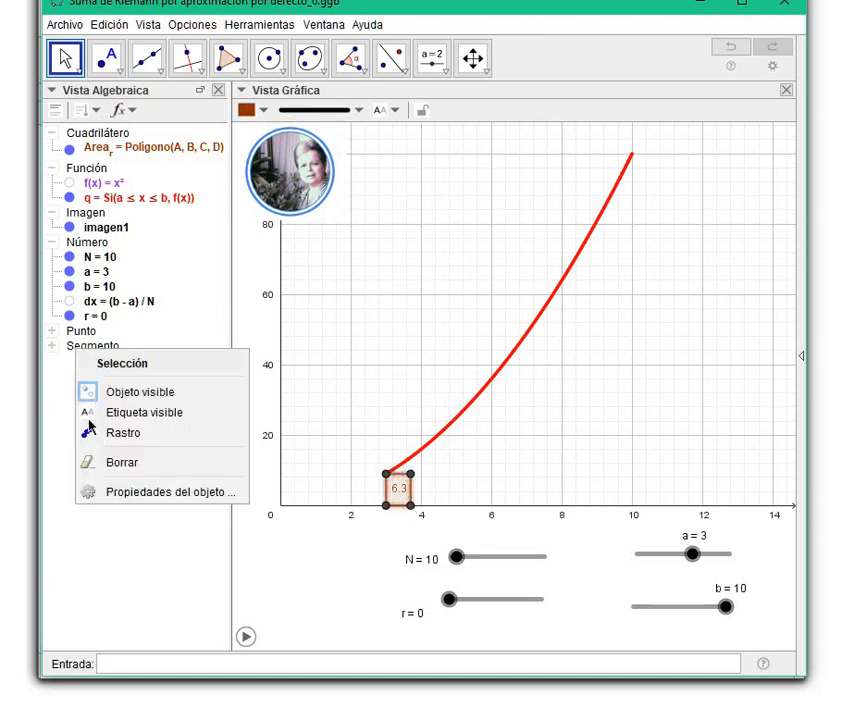
pyautogui.click(89, 435)
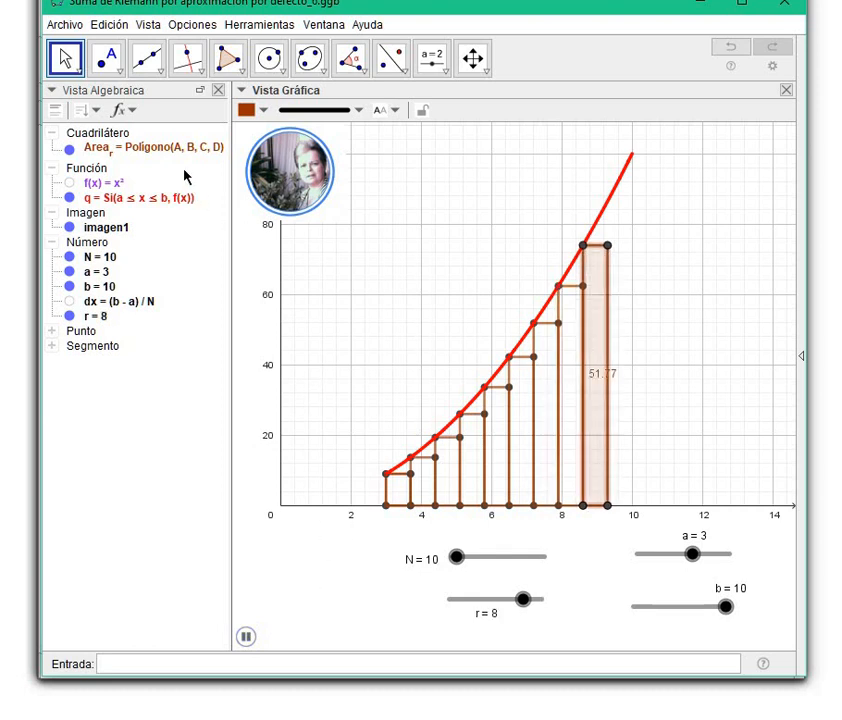
# Display the objects in the algebra view by value (Valor) instead of by definition.
pyautogui.click(120, 110)
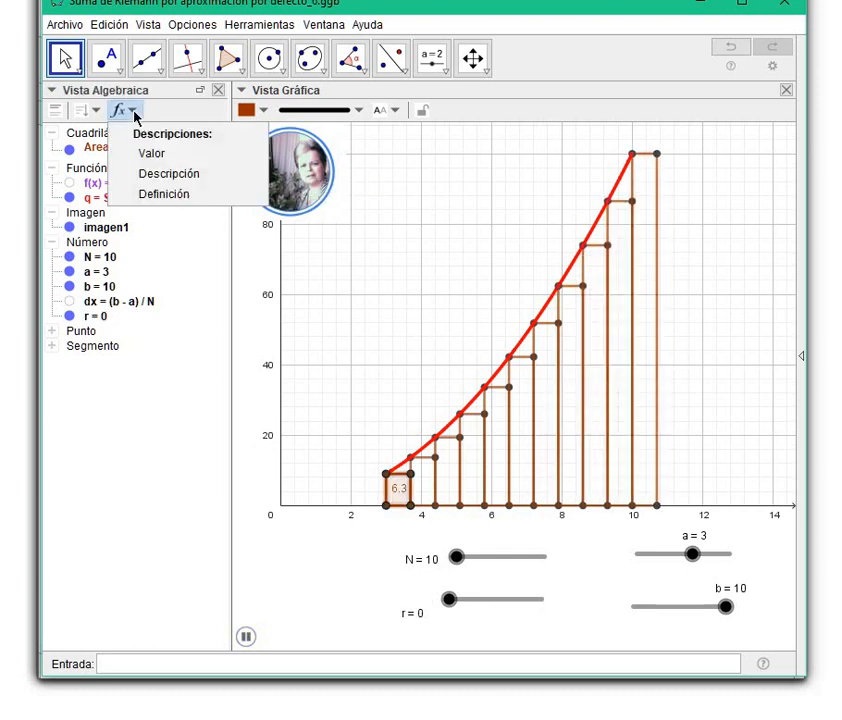
pyautogui.click(160, 156)
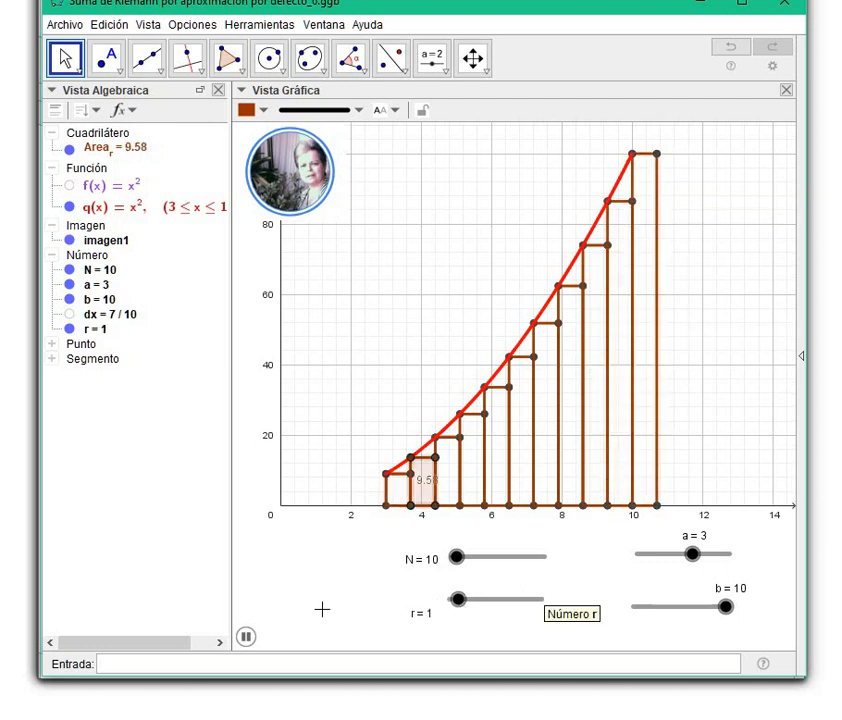
# Stop the animation with slider r at 0 and hide the graphics view's style bar.
pyautogui.click(246, 637)
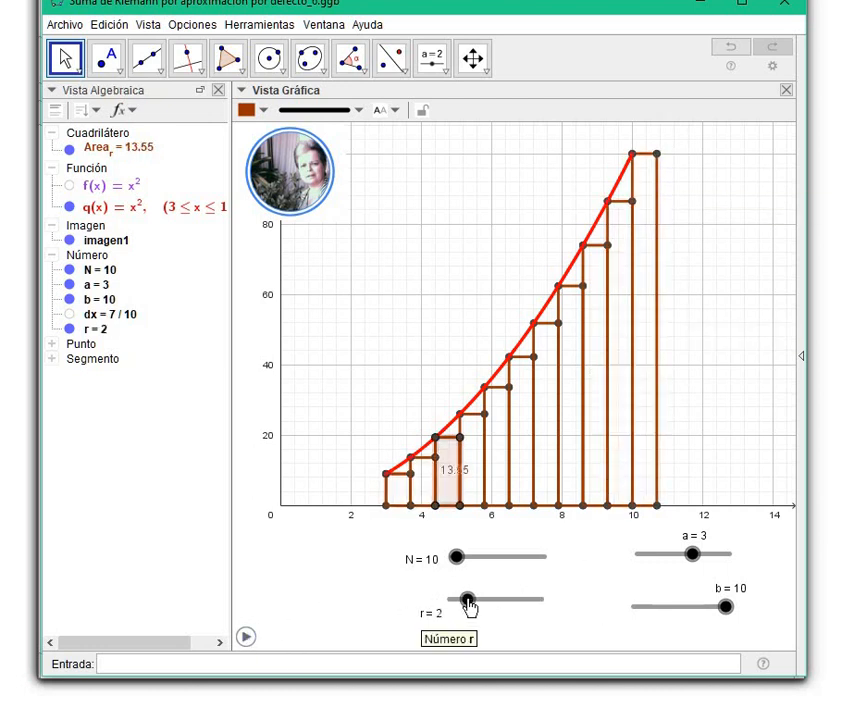
pyautogui.moveTo(468, 600); pyautogui.dragTo(448, 602)
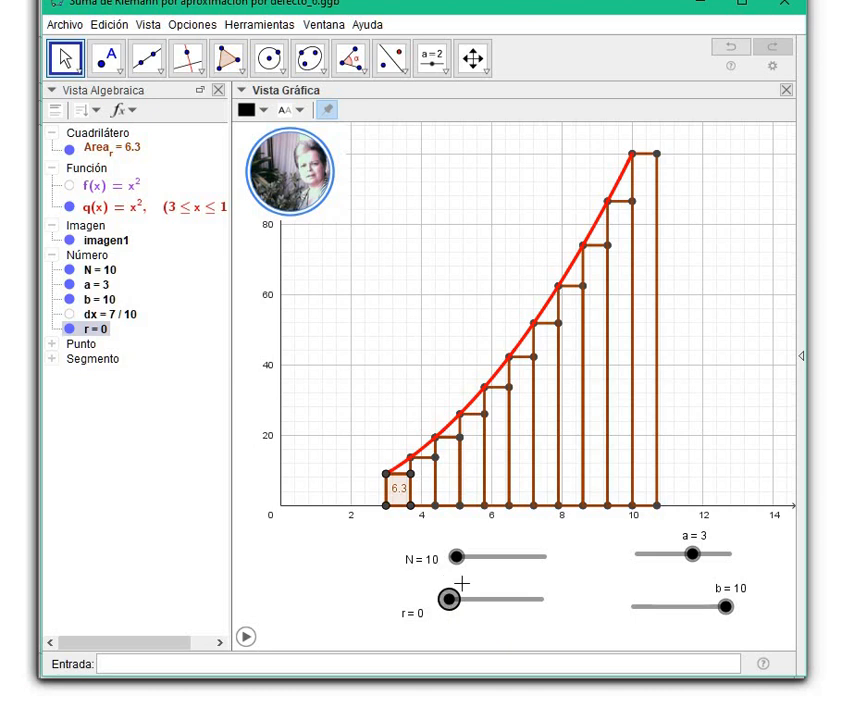
pyautogui.click(243, 91)
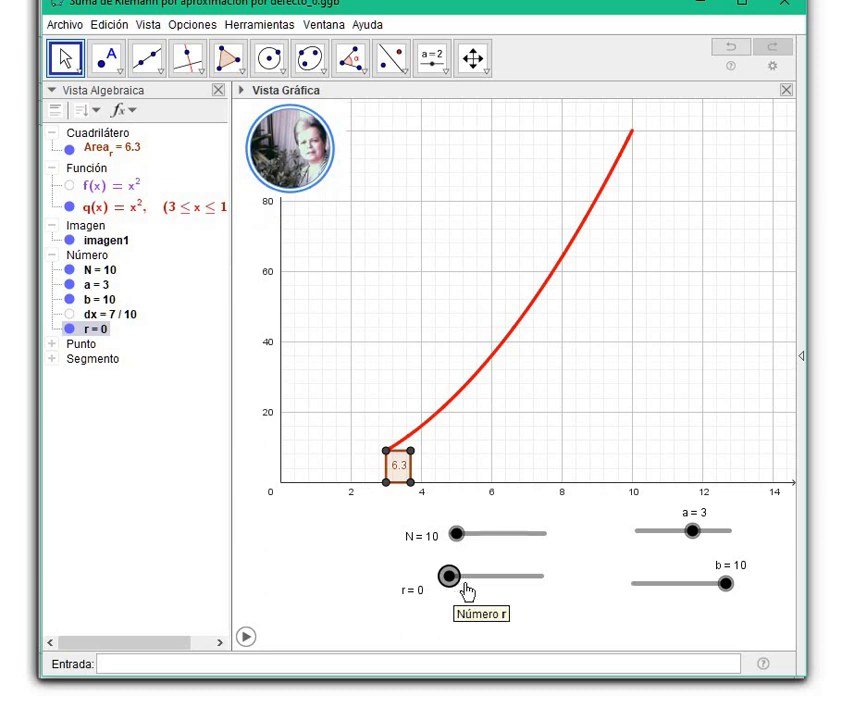
# Raise slider r one unit at a time from 0 to 9 to trace the rectangles under the curve.
pyautogui.moveTo(466, 588); pyautogui.dragTo(470, 590)
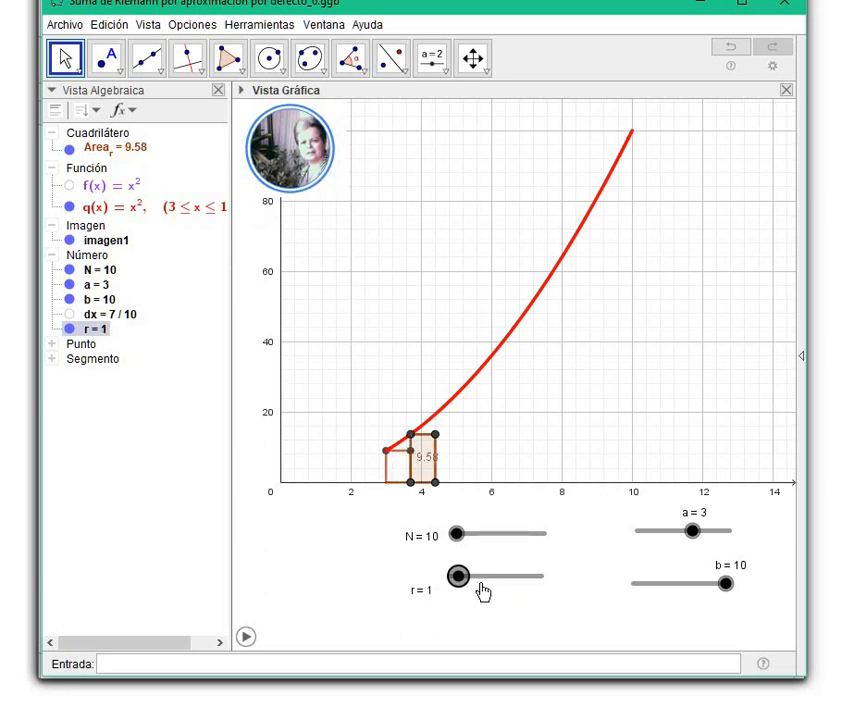
pyautogui.click(476, 588)
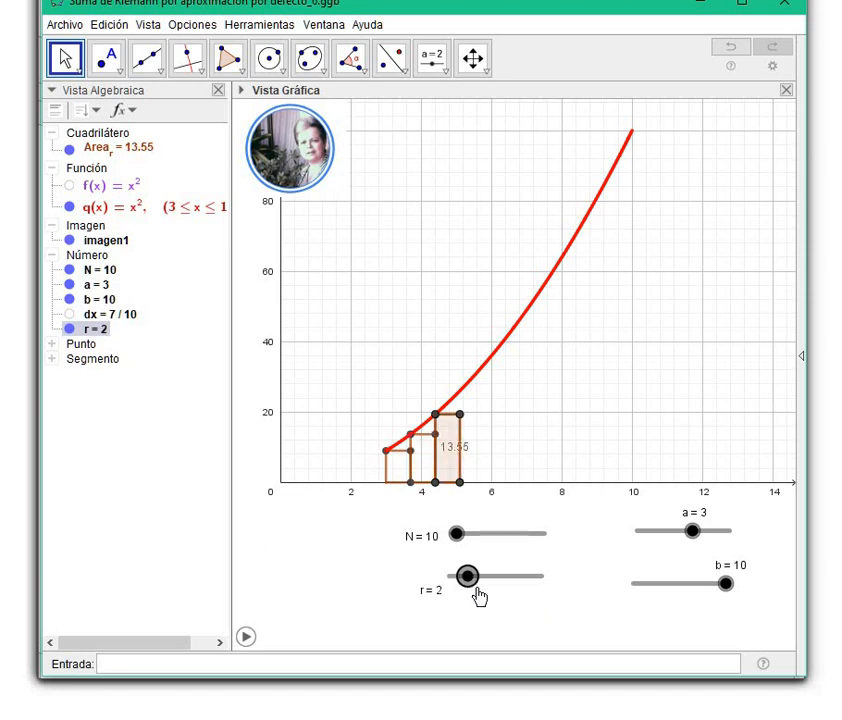
pyautogui.click(488, 592)
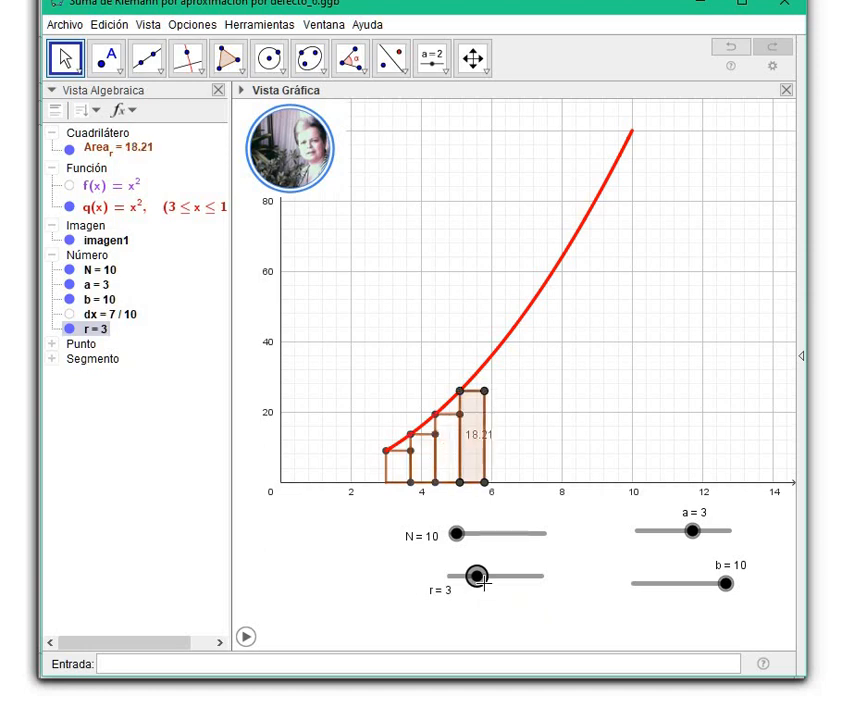
pyautogui.click(494, 588)
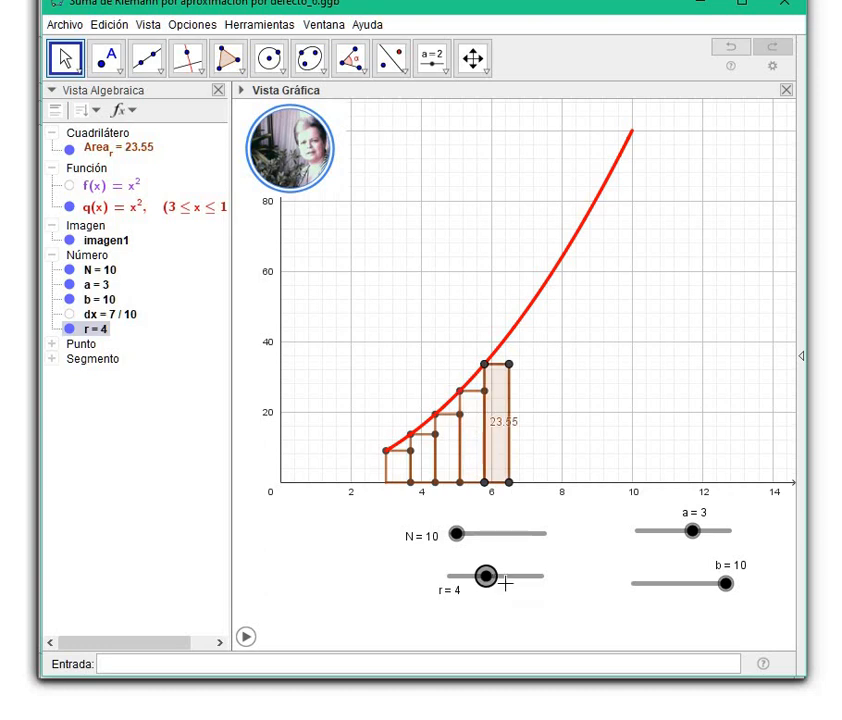
pyautogui.click(503, 586)
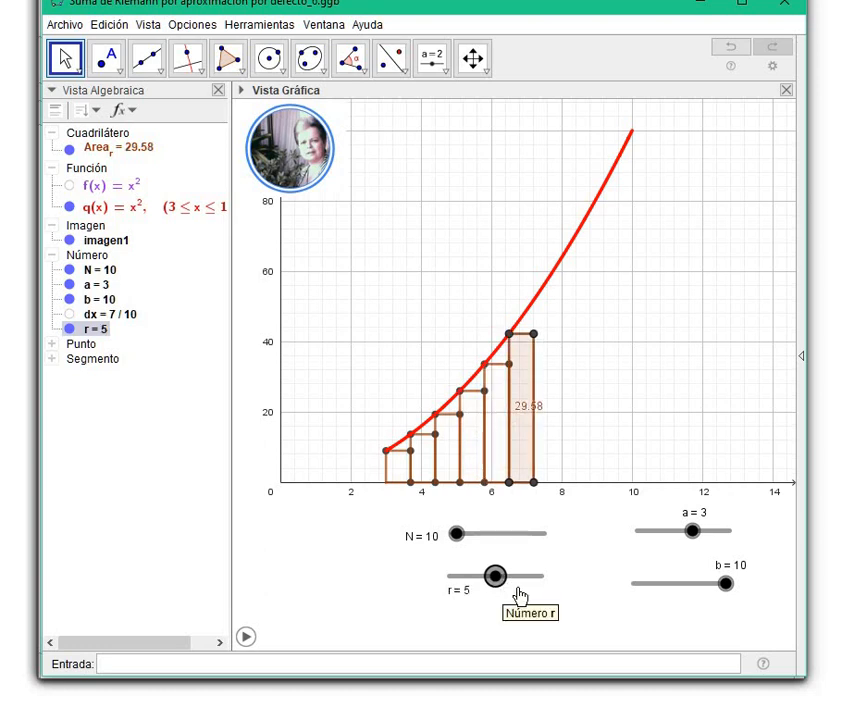
pyautogui.click(509, 587)
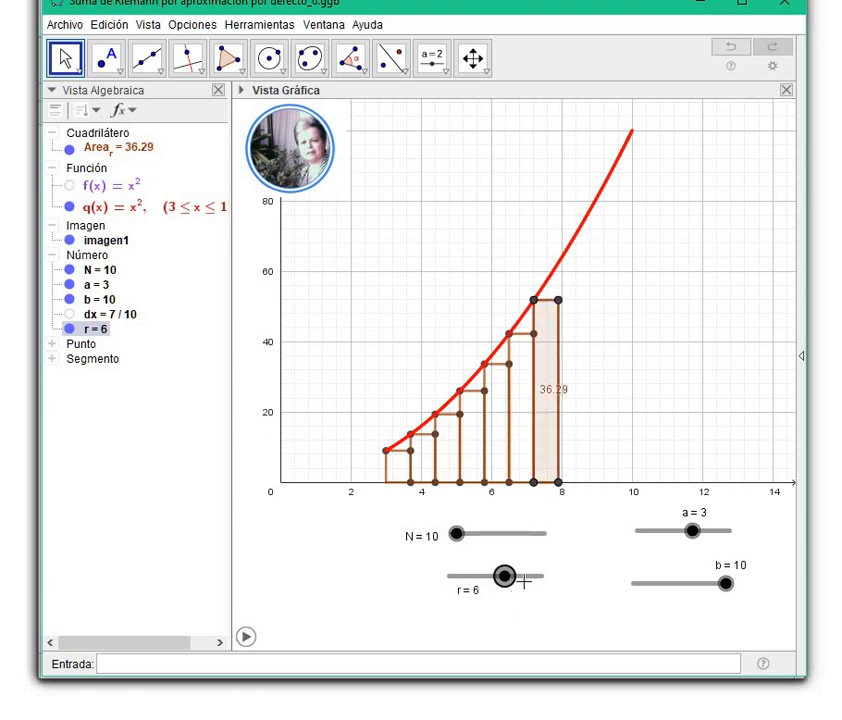
pyautogui.click(521, 587)
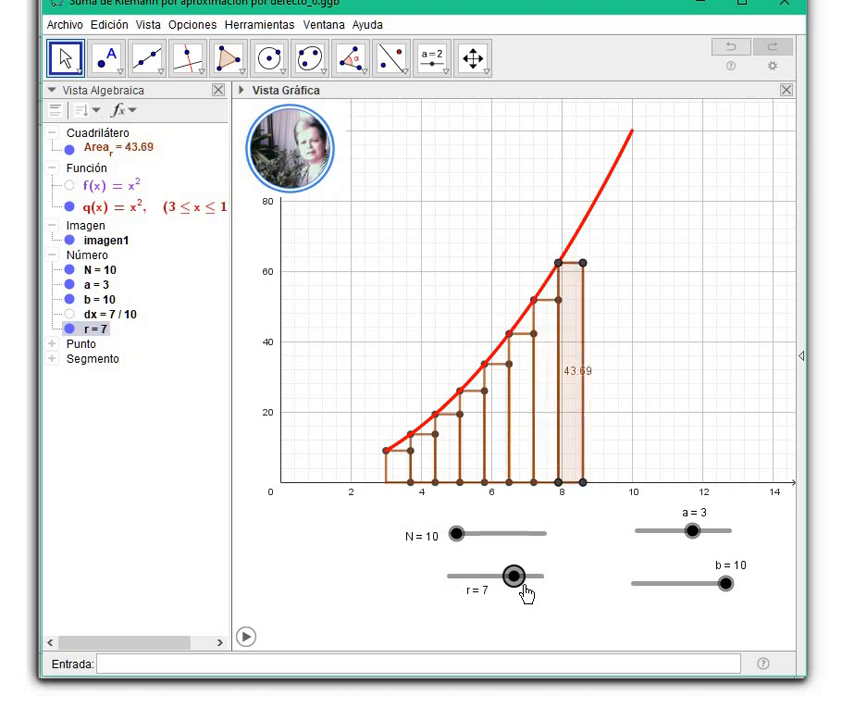
pyautogui.click(528, 588)
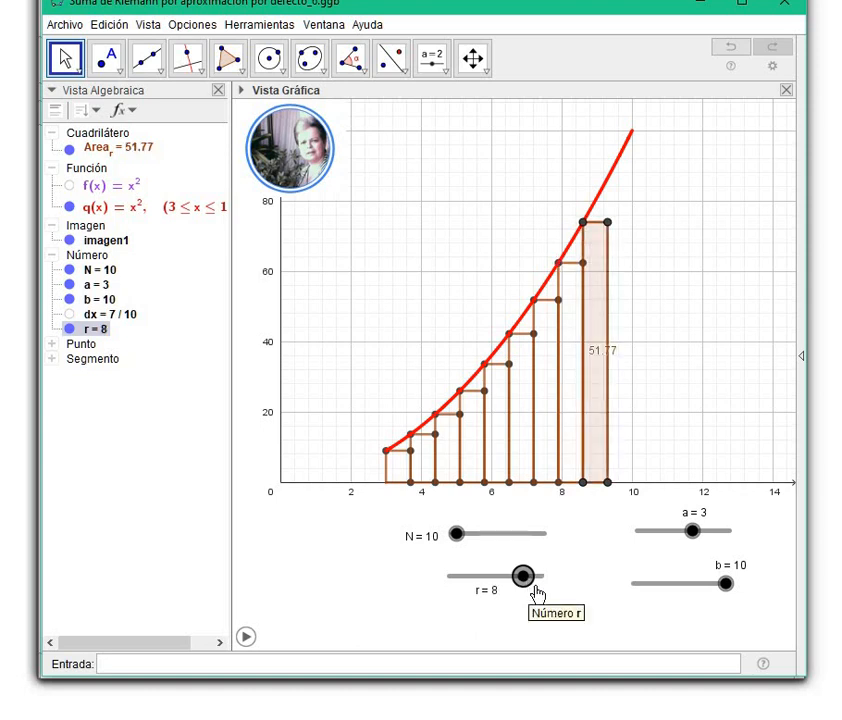
pyautogui.click(536, 583)
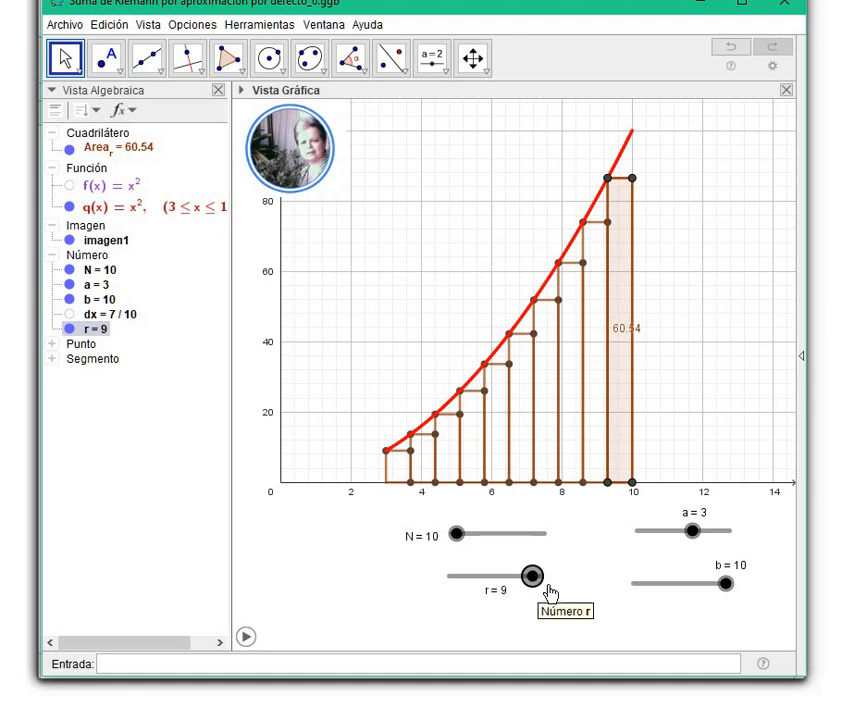
pyautogui.click(549, 589)
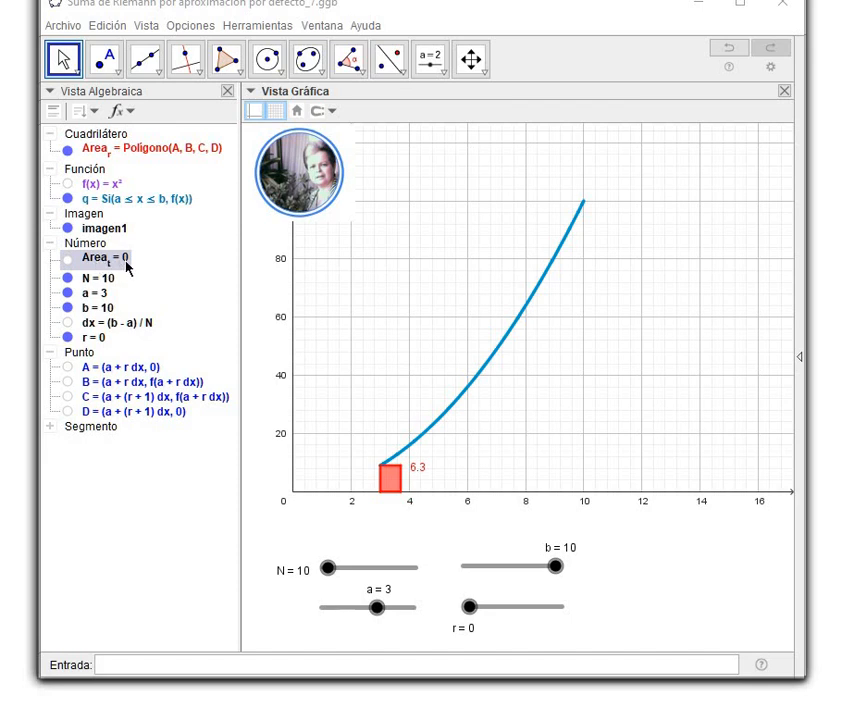
# Examine slider r's on-update script that accumulates the rectangle areas, and close its properties.
pyautogui.rightClick(470, 608)
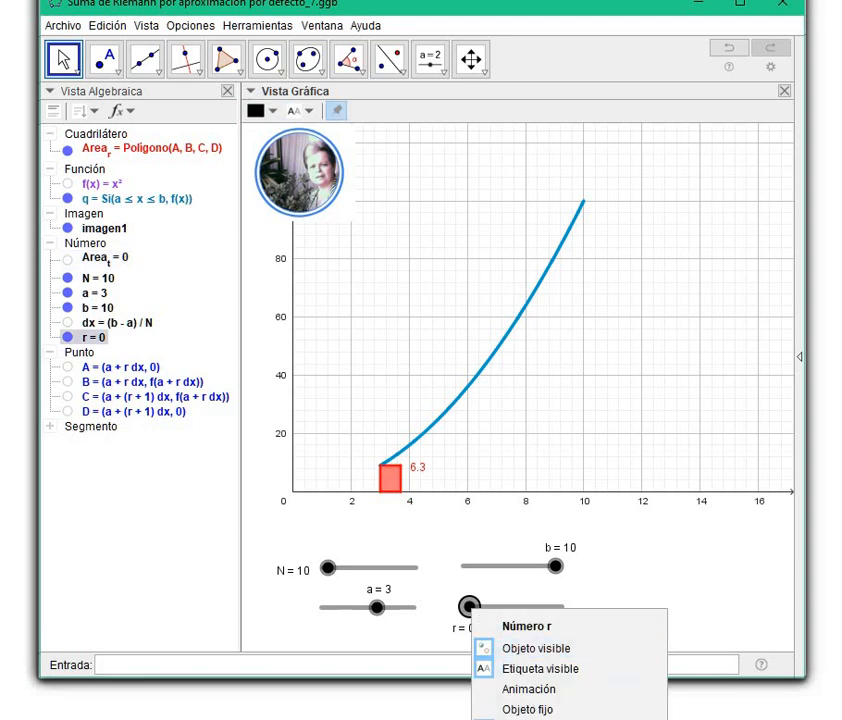
pyautogui.click(545, 717)
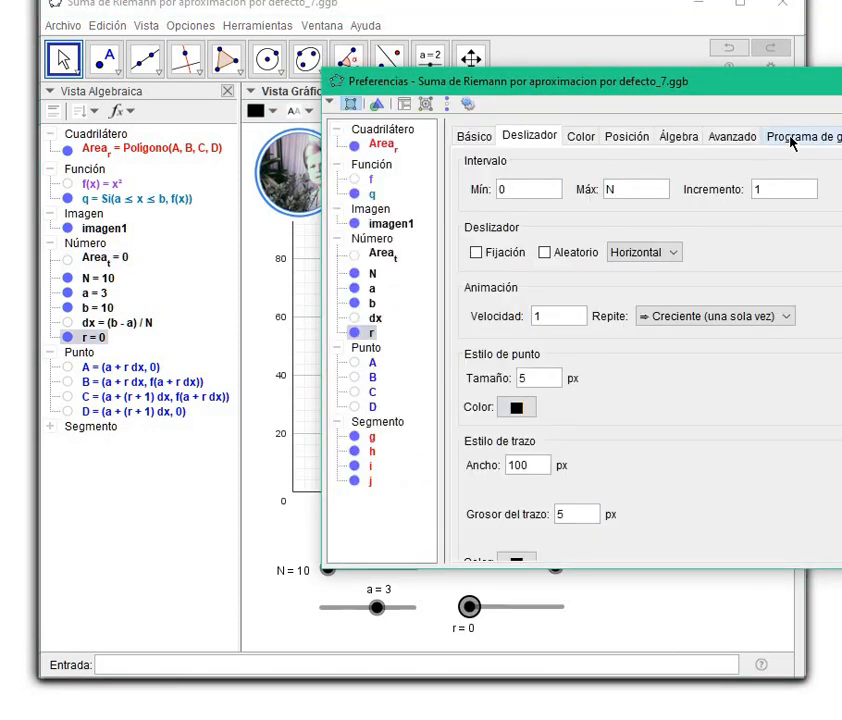
pyautogui.click(795, 137)
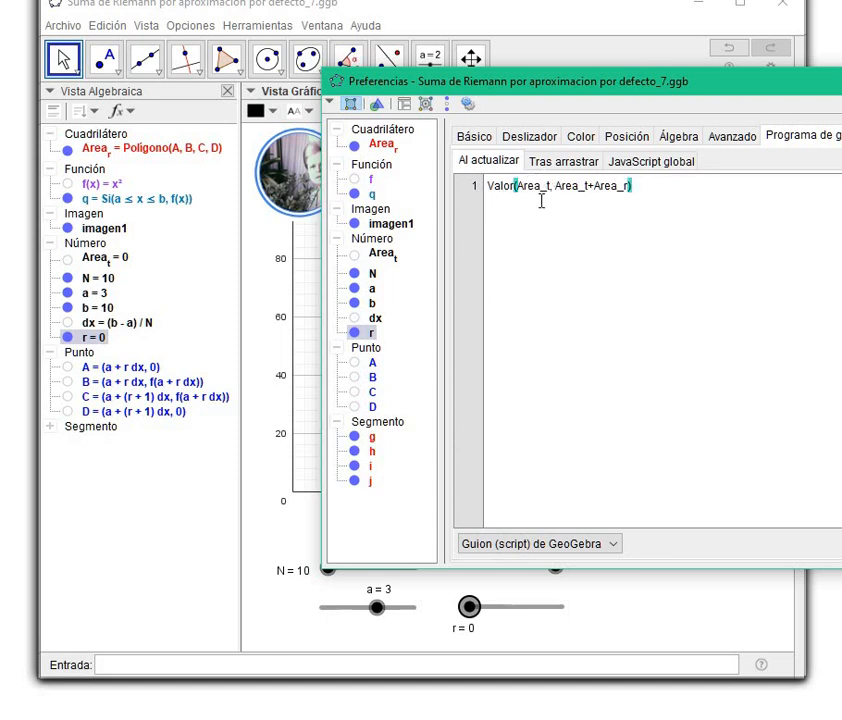
pyautogui.click(512, 190)
pyautogui.click(508, 418)
pyautogui.click(556, 190)
pyautogui.click(621, 184)
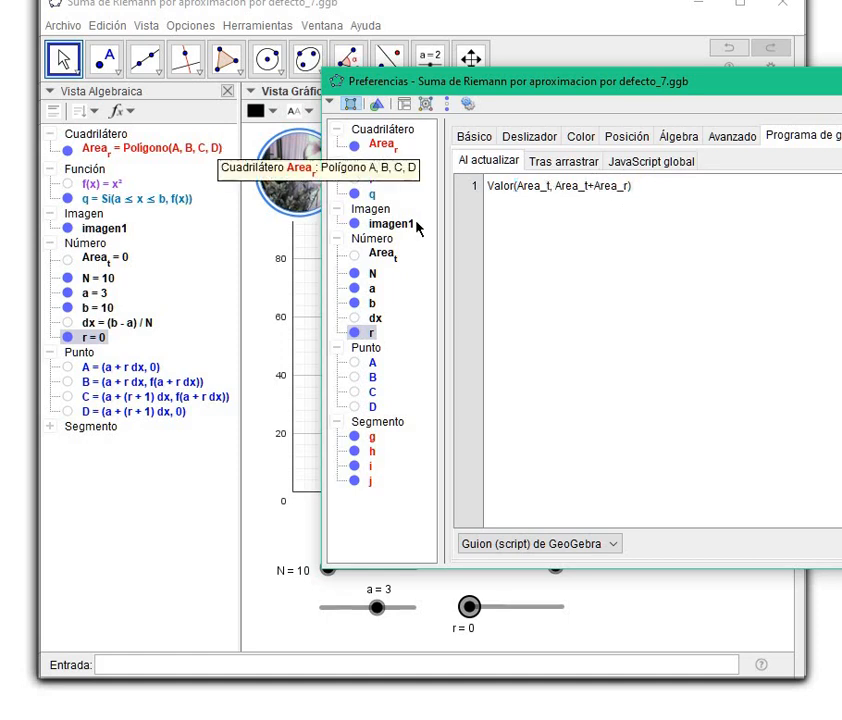
pyautogui.click(841, 81)
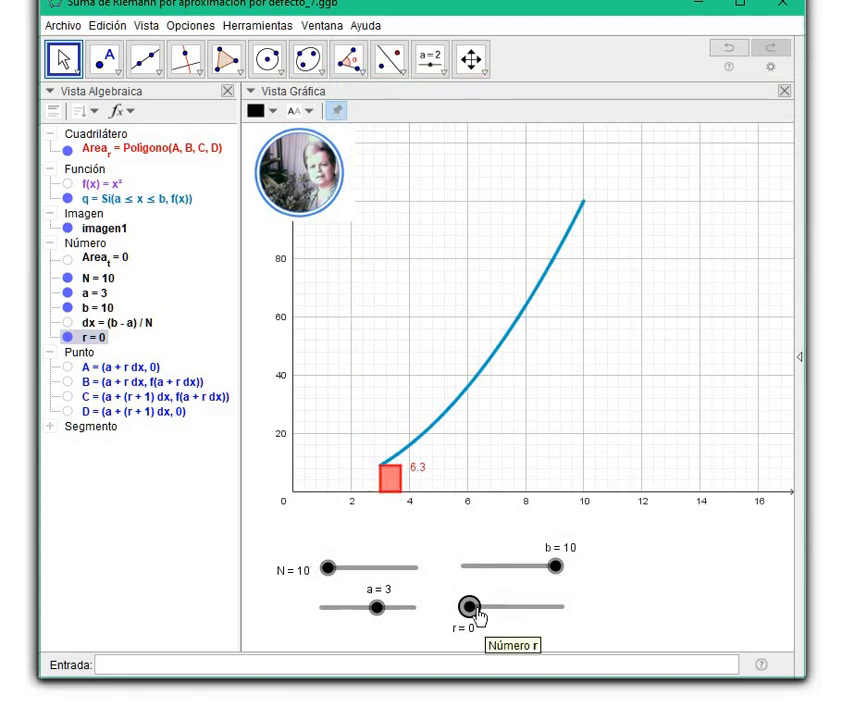
# Animate slider r up to 10 to trace all the rectangles and accumulate their total area.
pyautogui.rightClick(470, 606)
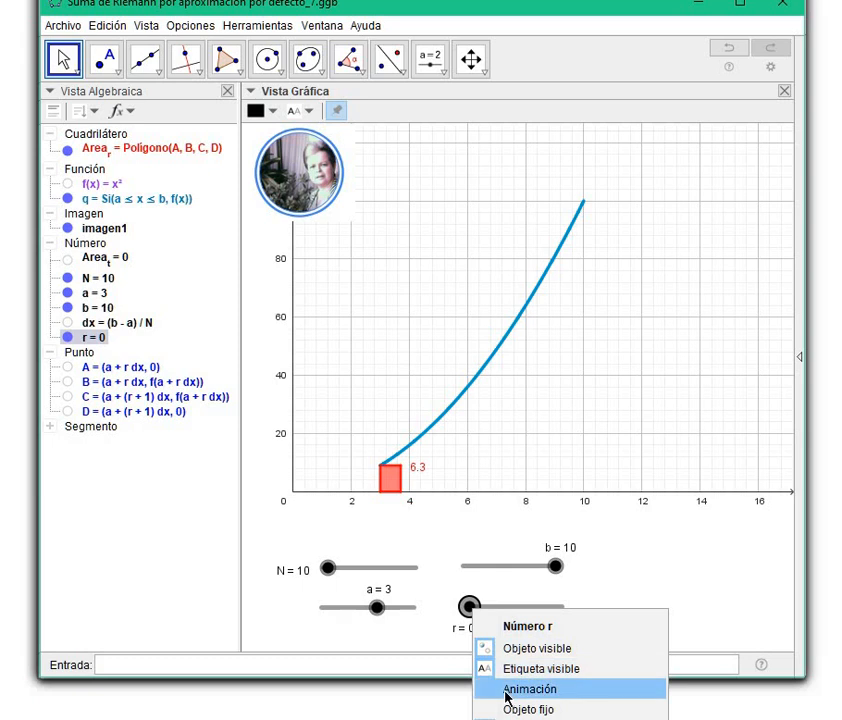
pyautogui.click(507, 692)
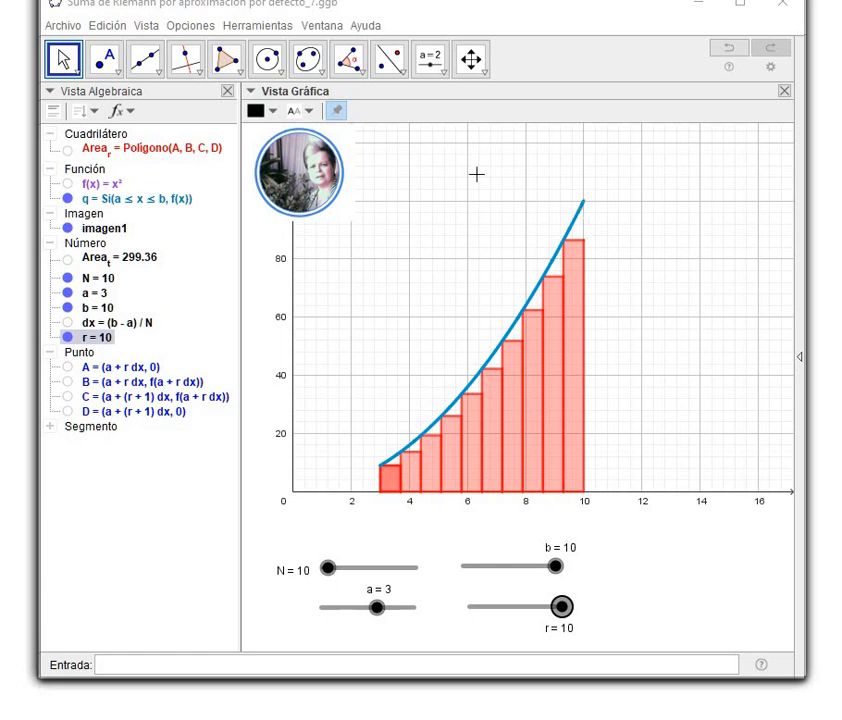
# Check the visibility condition in the advanced properties of the Area_r polygon and of the group of segments.
pyautogui.rightClick(187, 152)
pyautogui.click(250, 348)
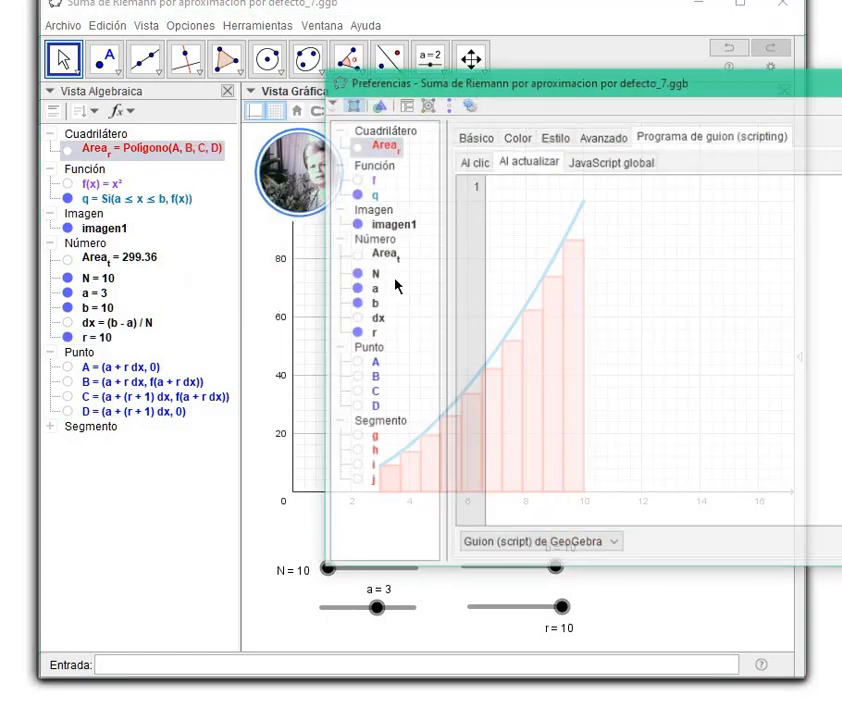
pyautogui.click(601, 140)
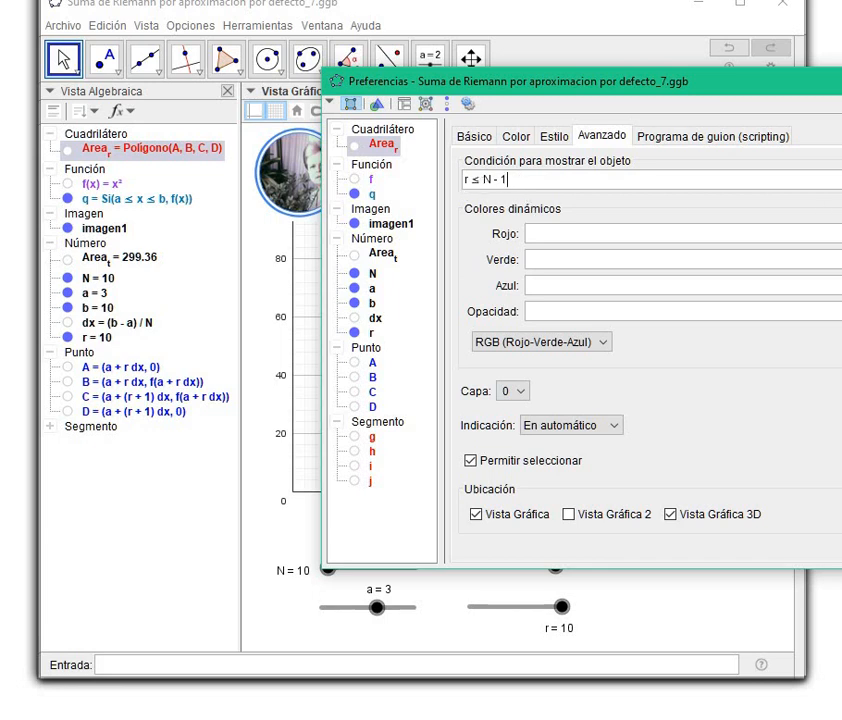
pyautogui.press('Escape')
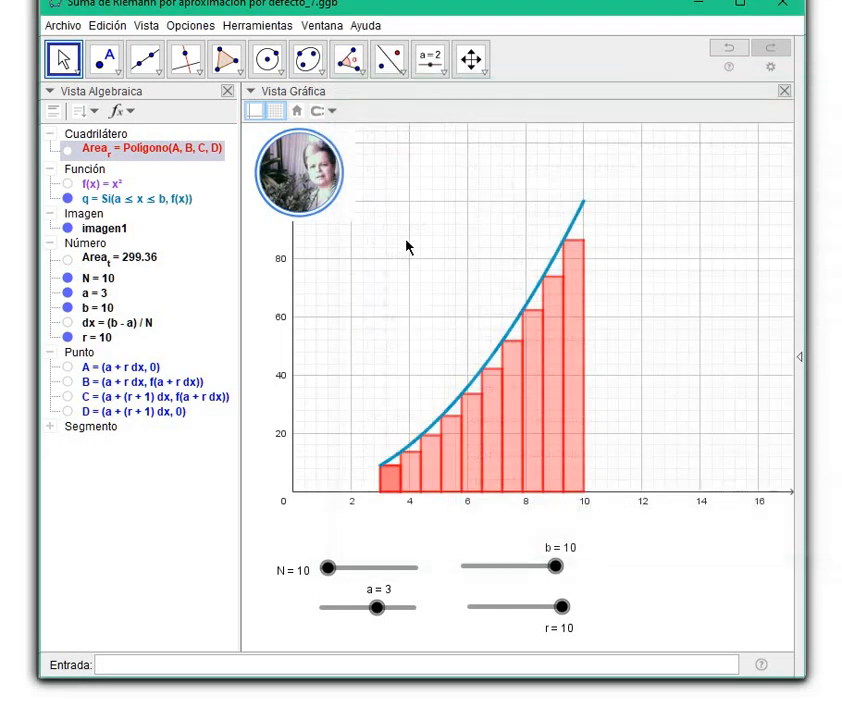
pyautogui.rightClick(80, 430)
pyautogui.click(154, 551)
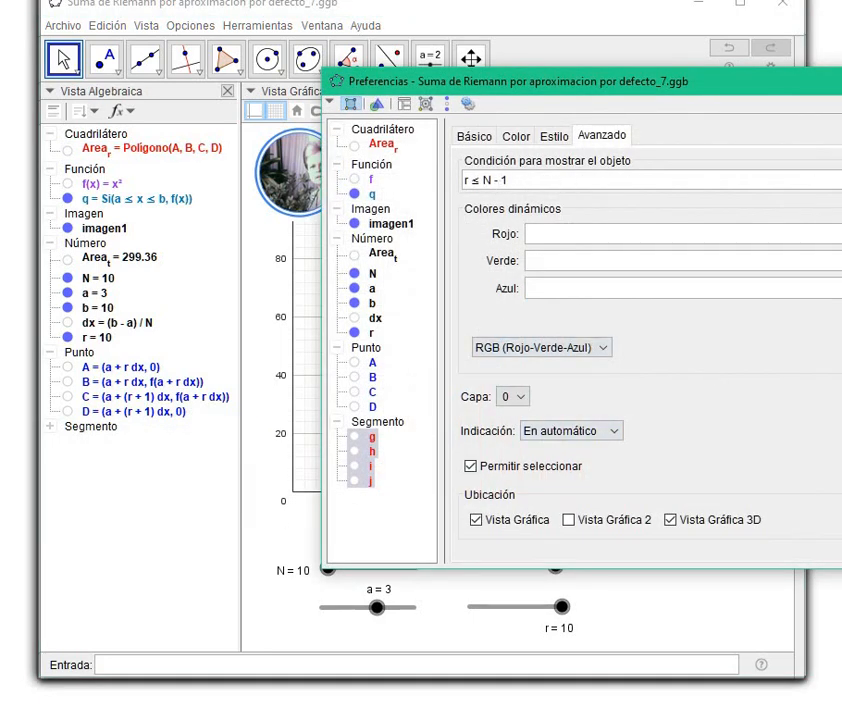
pyautogui.press('Escape')
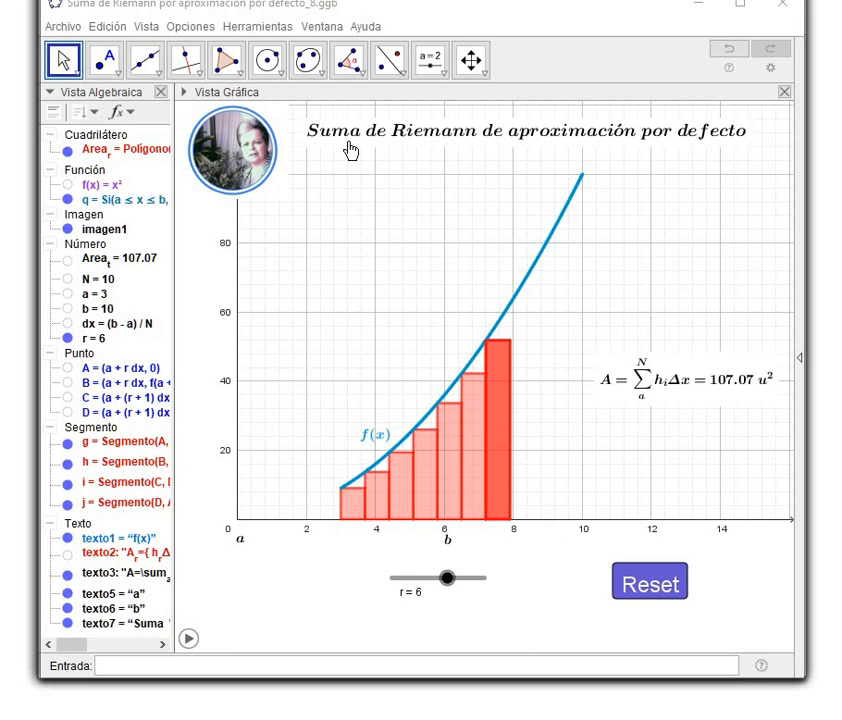
# Review the LaTeX text and font settings of the title "Suma de Riemann de aproximación por defecto" and close its properties.
pyautogui.click(434, 62)
pyautogui.click(440, 70)
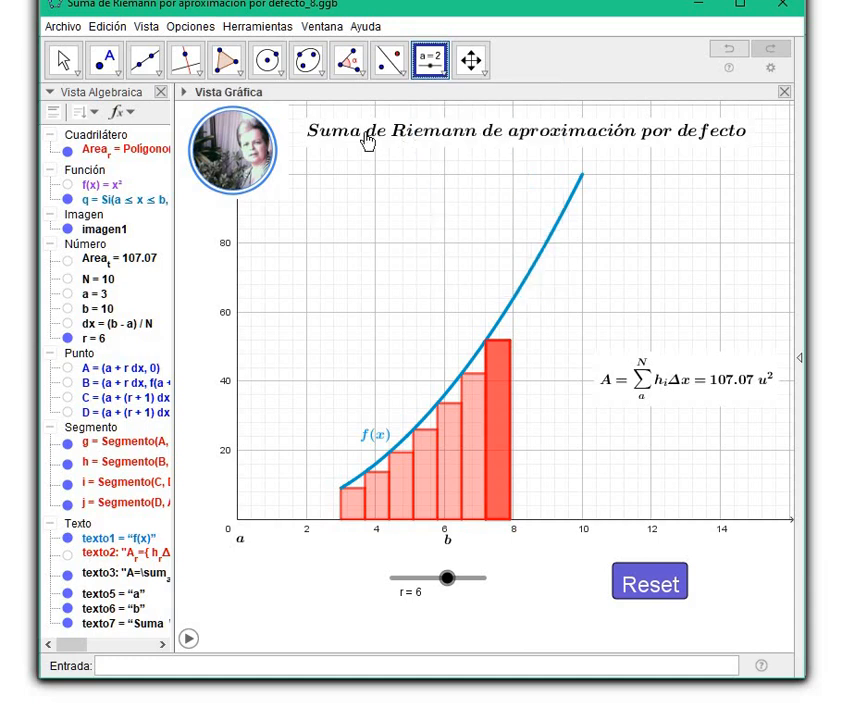
pyautogui.rightClick(367, 142)
pyautogui.click(323, 94)
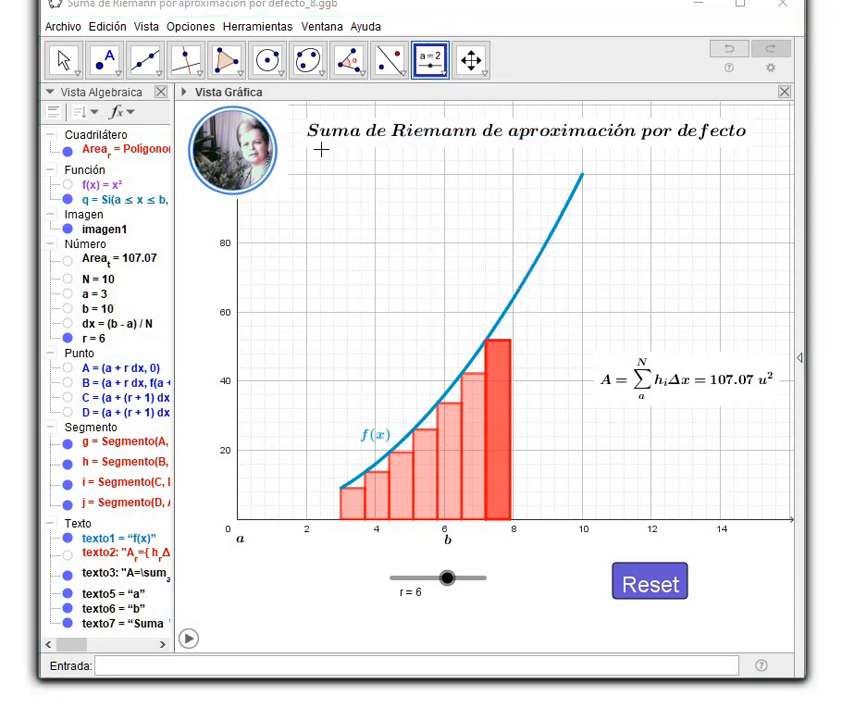
pyautogui.click(620, 145)
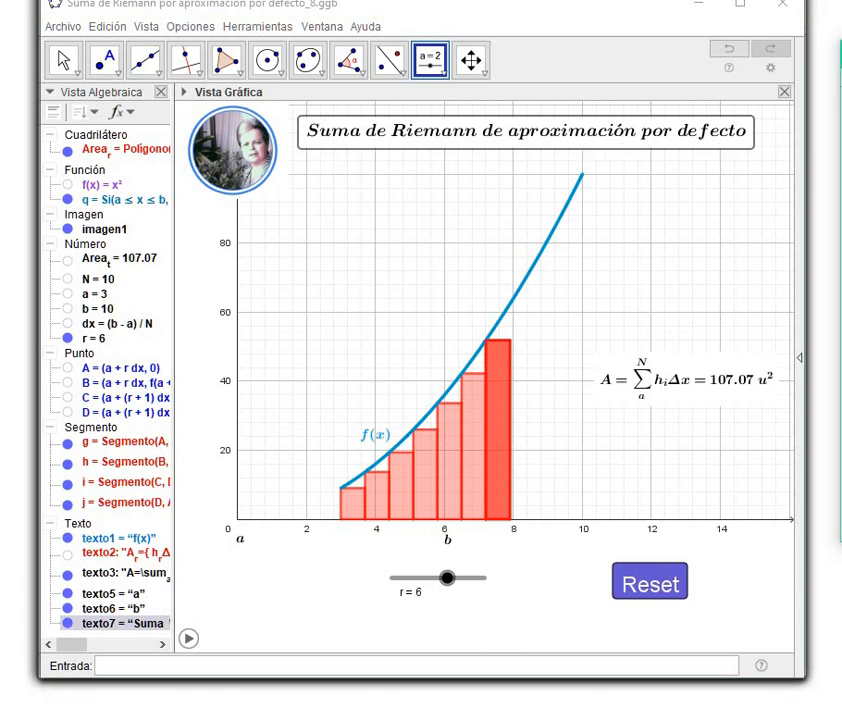
pyautogui.moveTo(841, 55); pyautogui.dragTo(494, 185)
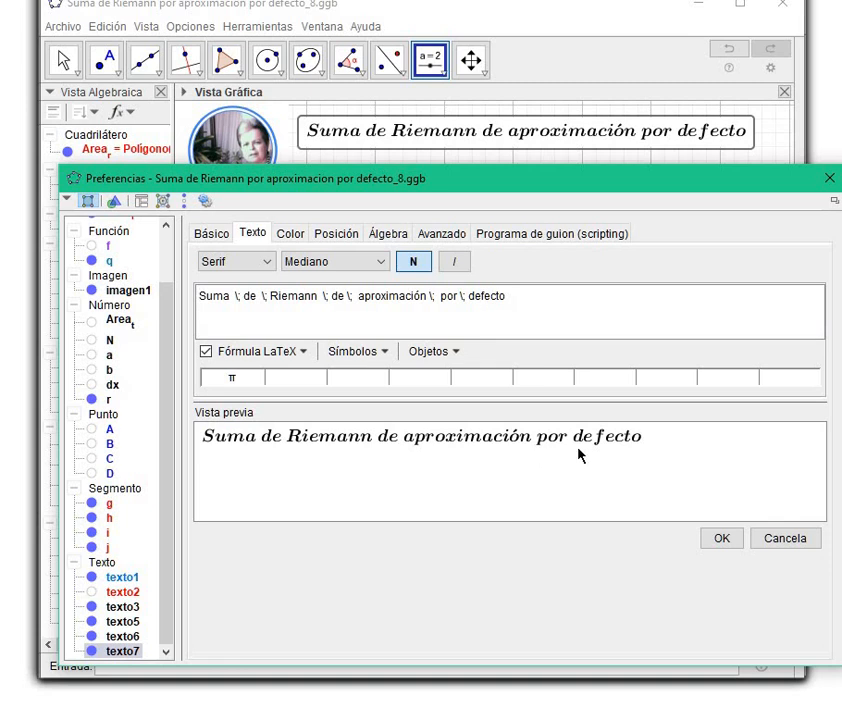
pyautogui.click(720, 538)
pyautogui.moveTo(735, 178); pyautogui.dragTo(841, 200)
pyautogui.click(841, 200)
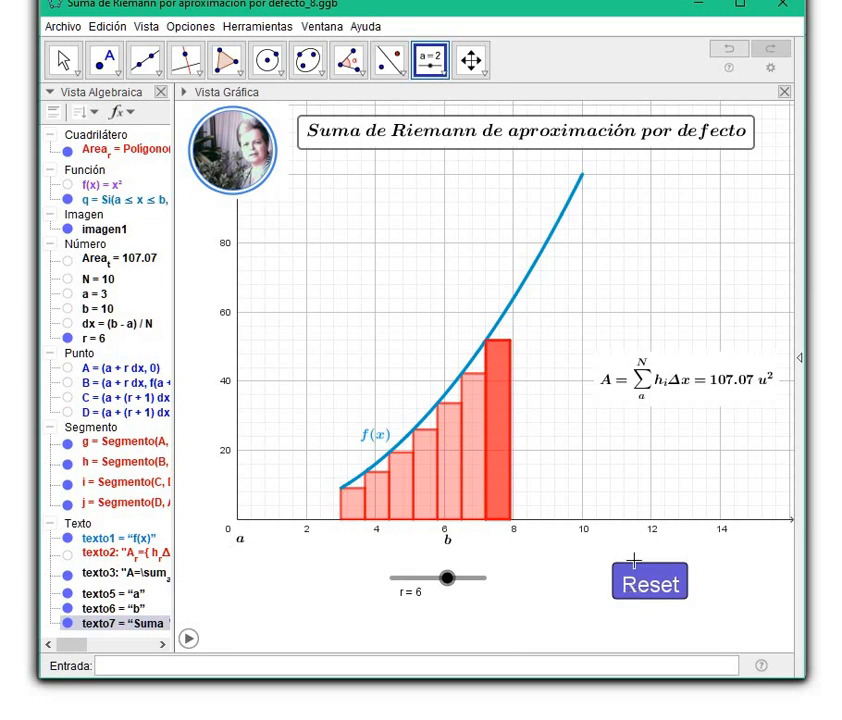
# Review the Reset button's caption and on-click script, and use the button to return r and Area_t to 0.
pyautogui.click(439, 68)
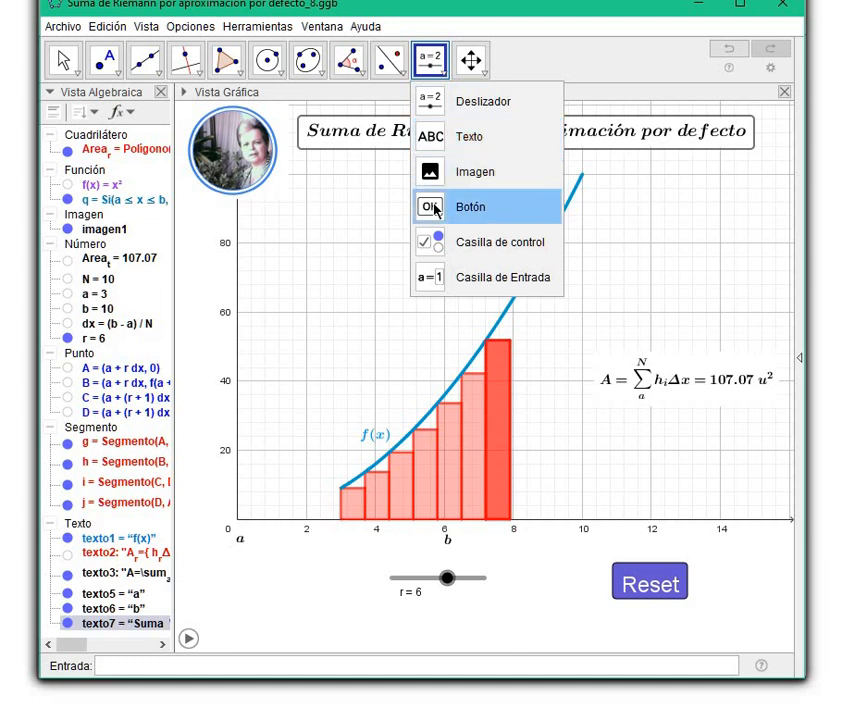
pyautogui.rightClick(638, 580)
pyautogui.click(594, 554)
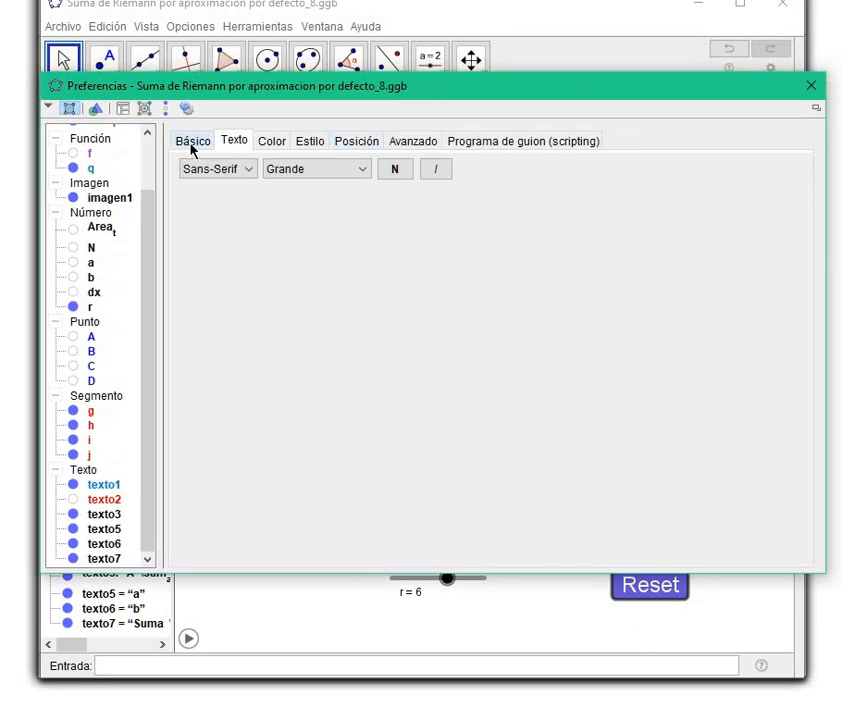
pyautogui.click(193, 146)
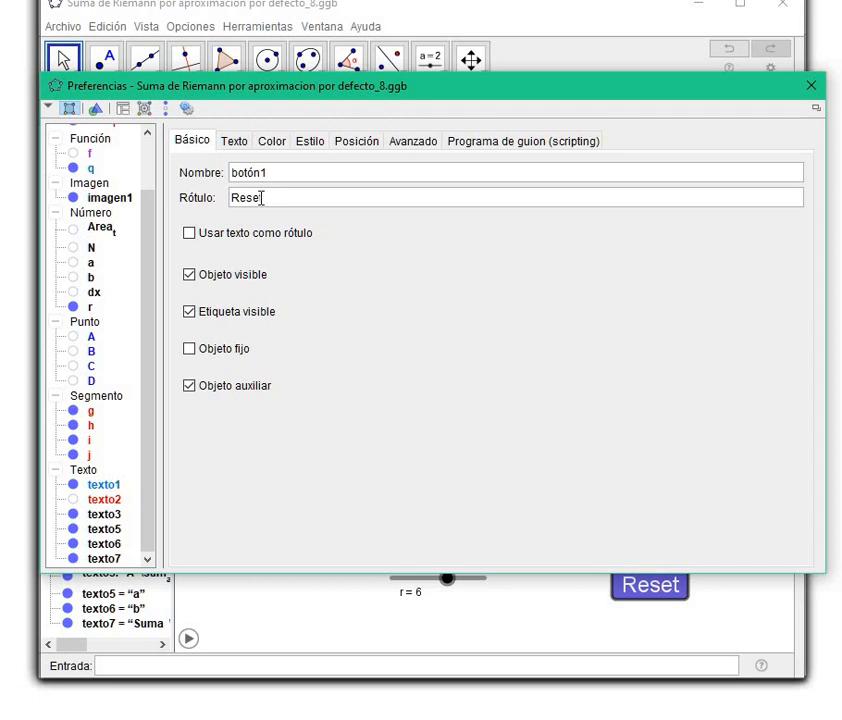
pyautogui.click(490, 143)
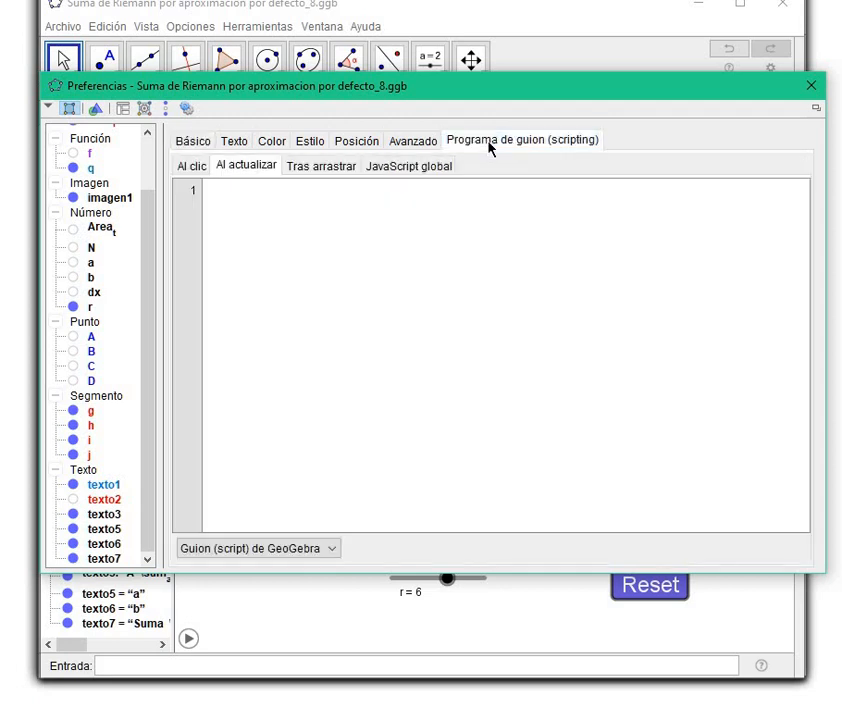
pyautogui.click(185, 172)
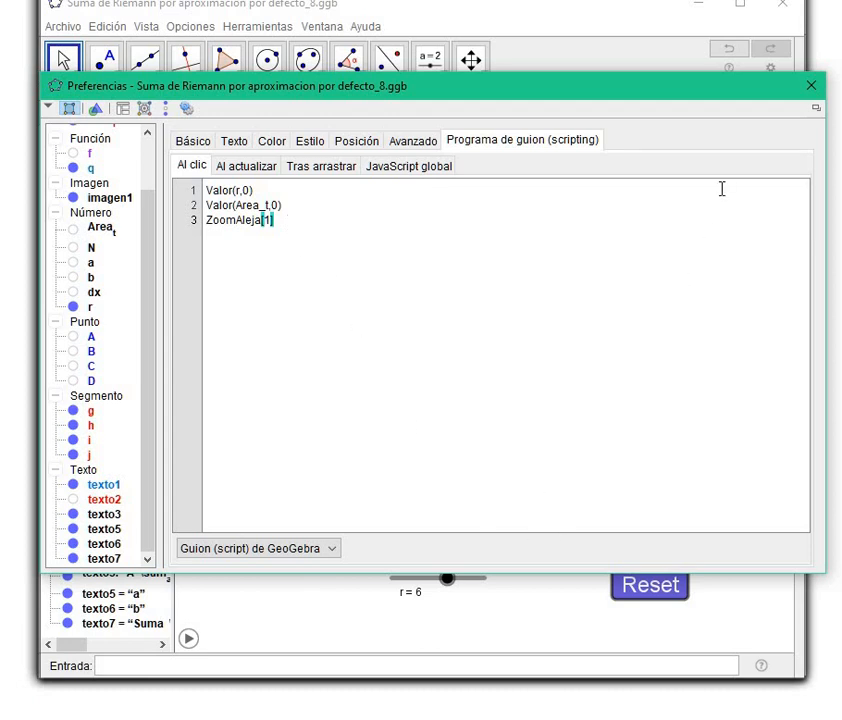
pyautogui.click(811, 87)
pyautogui.click(647, 585)
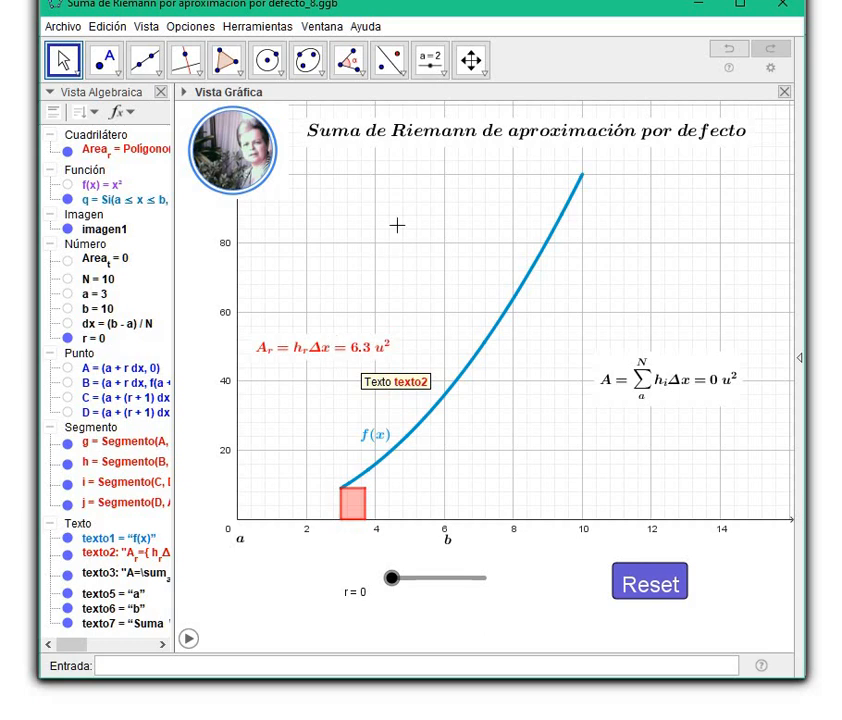
# Examine the LaTeX formula of the red rectangle-area text and the list of objects that can be inserted in it.
pyautogui.click(430, 64)
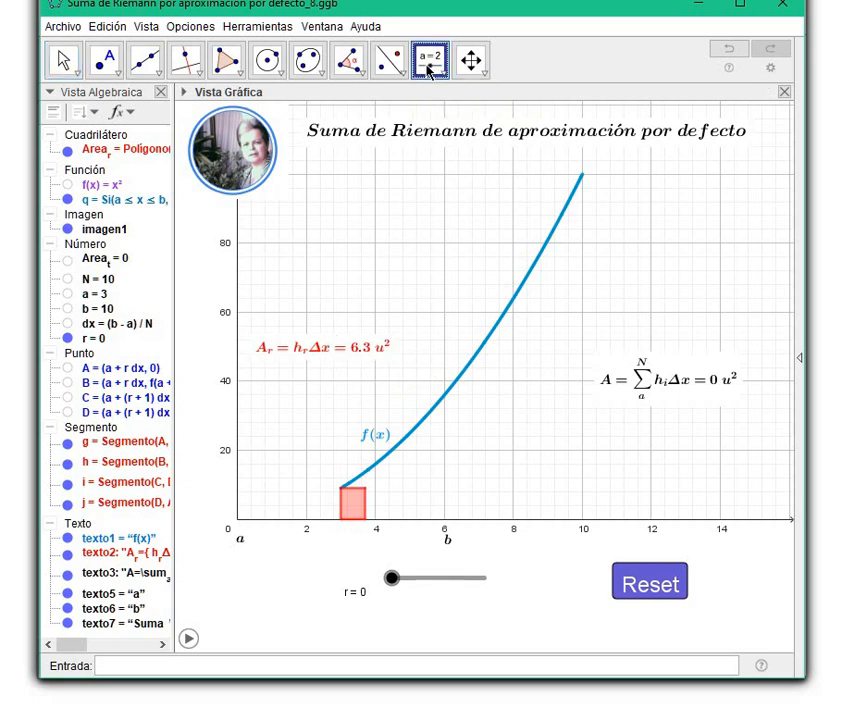
pyautogui.click(429, 64)
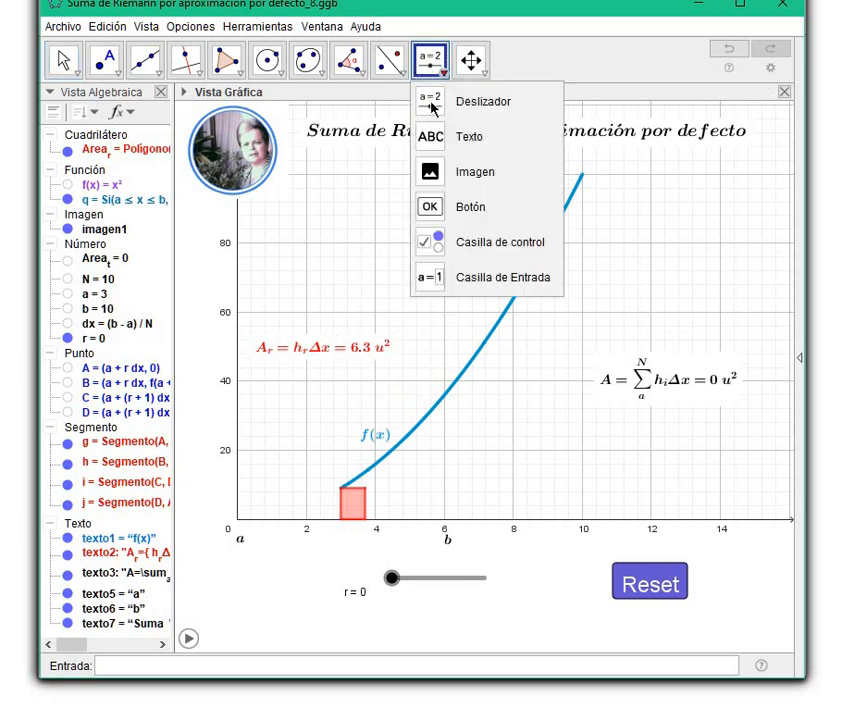
pyautogui.rightClick(328, 351)
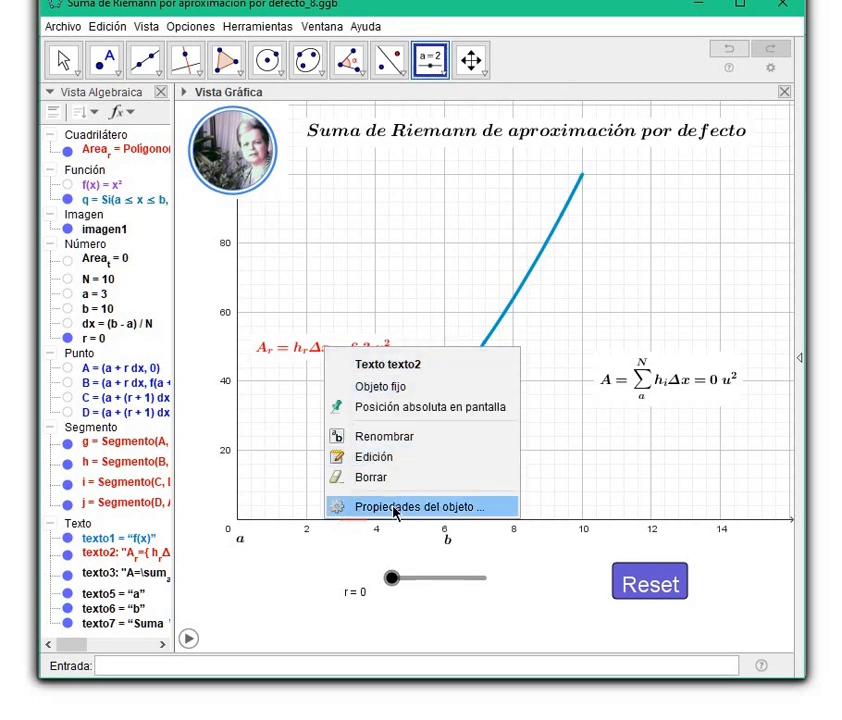
pyautogui.click(398, 506)
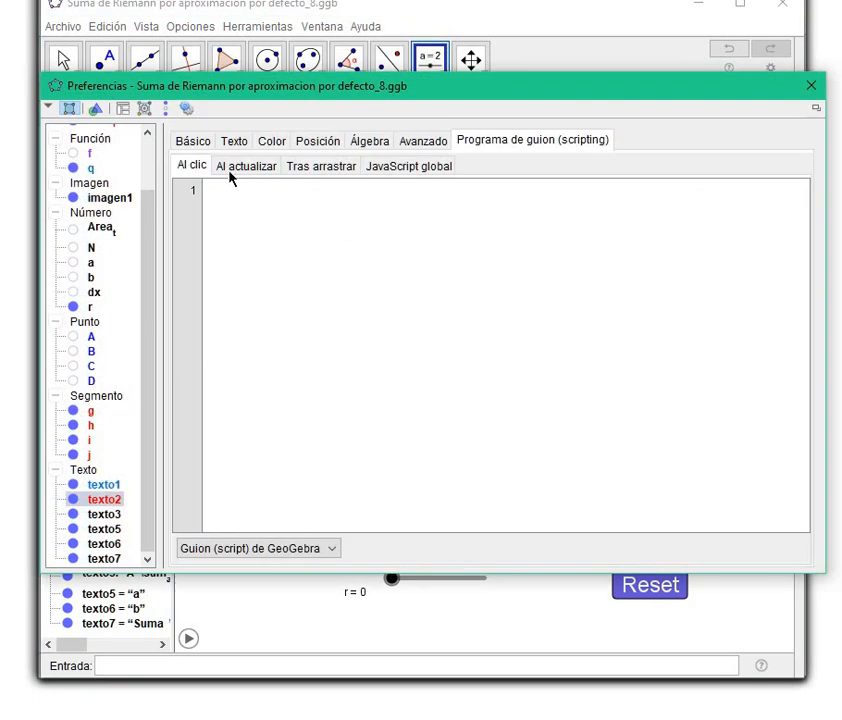
pyautogui.click(233, 142)
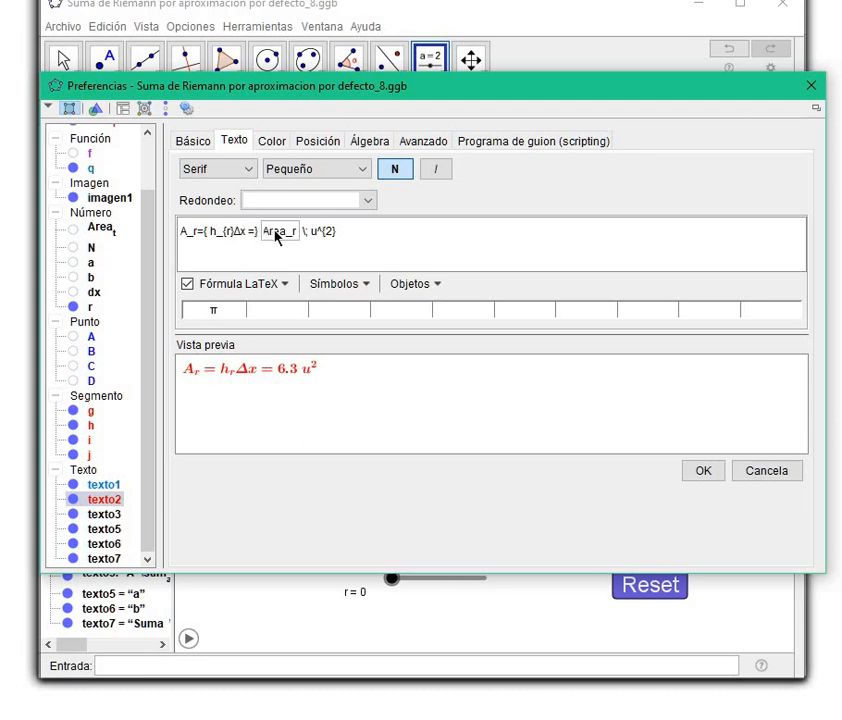
pyautogui.click(418, 292)
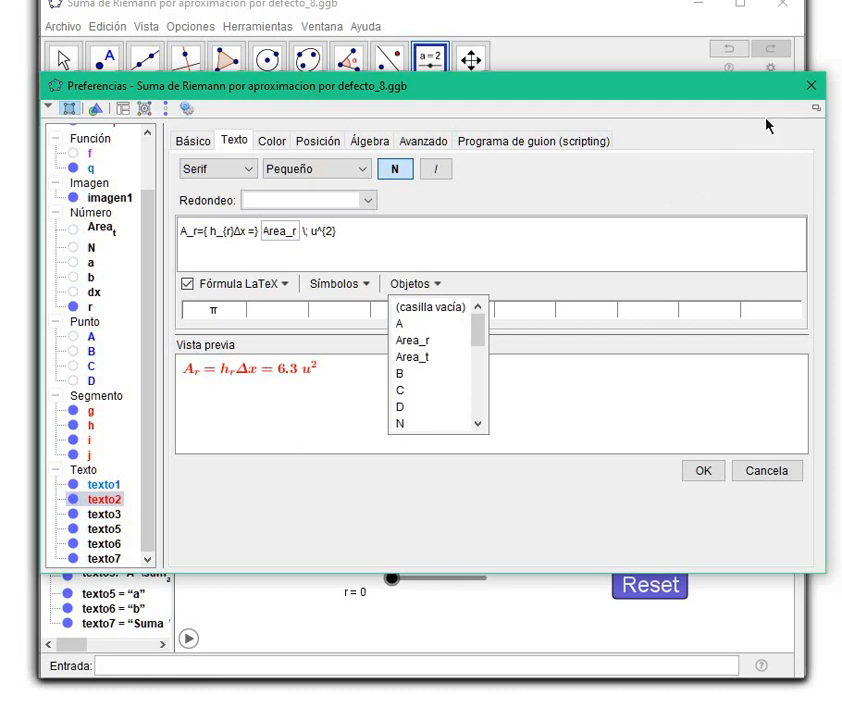
pyautogui.click(811, 86)
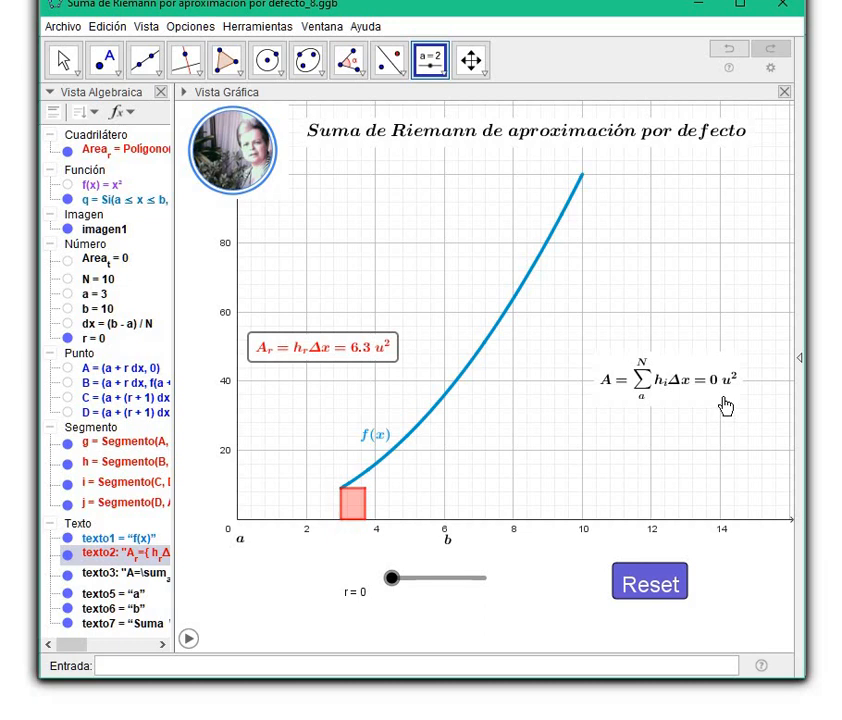
# Examine the LaTeX formula of the total-area summation text, its formula templates and insertable objects, and close its properties.
pyautogui.rightClick(657, 388)
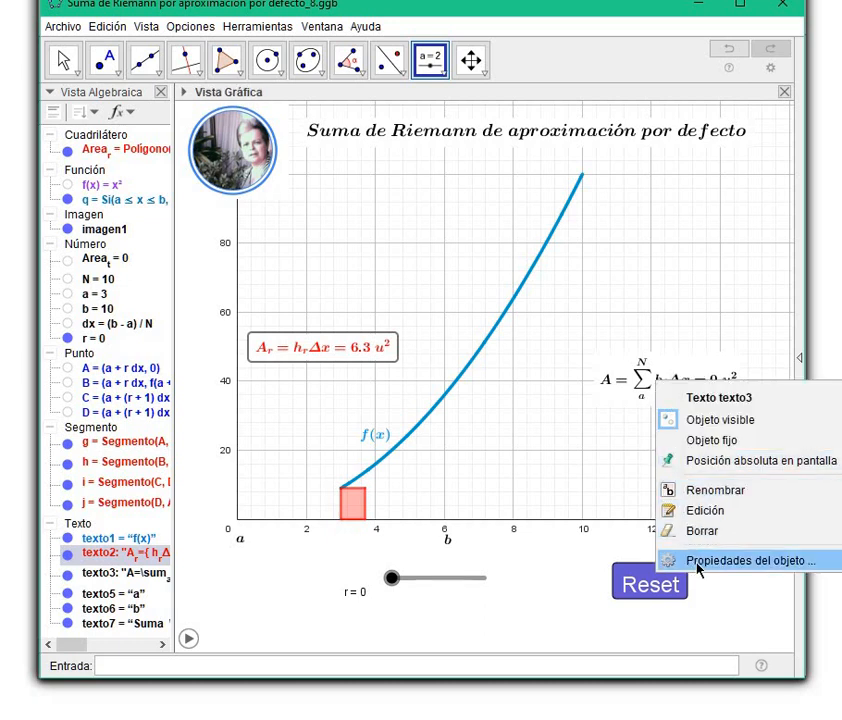
pyautogui.click(698, 561)
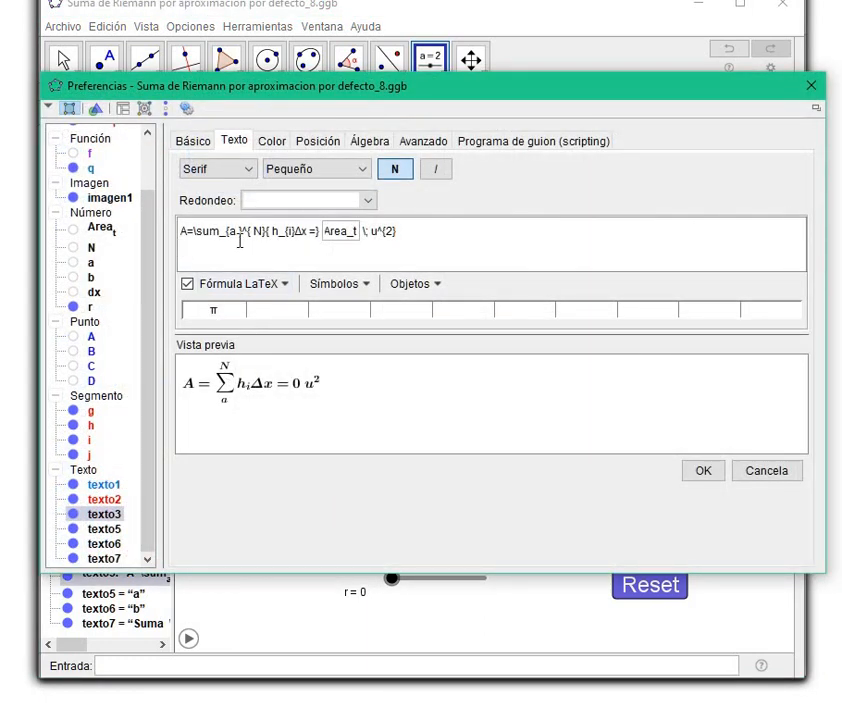
pyautogui.click(284, 287)
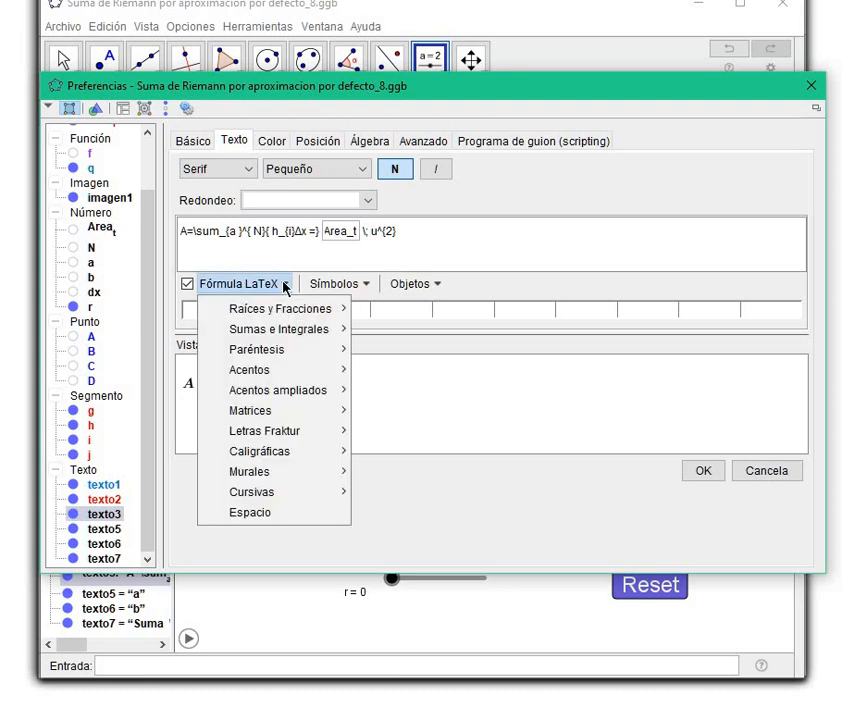
pyautogui.moveTo(285, 335)
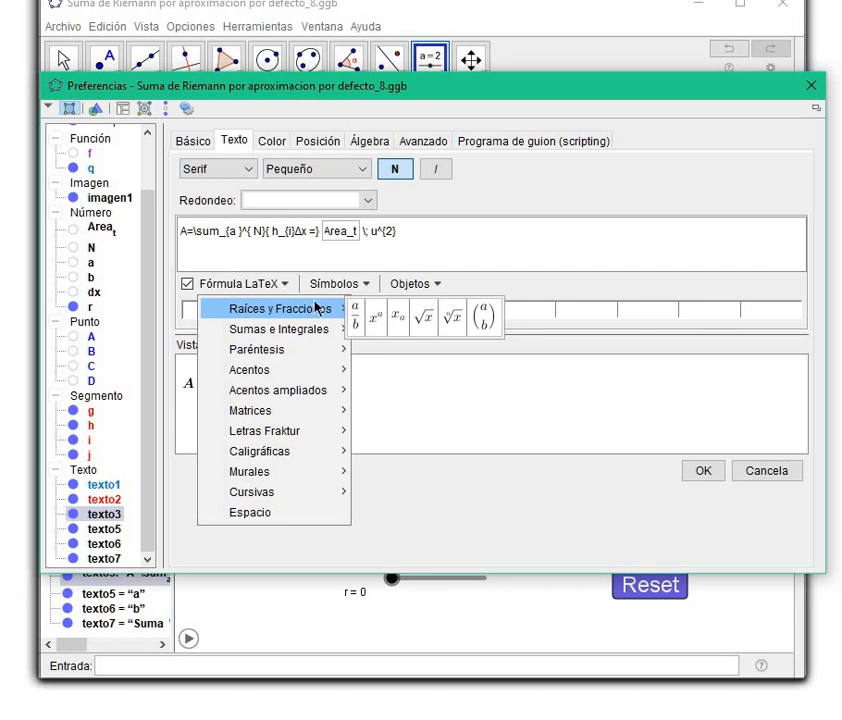
pyautogui.click(494, 237)
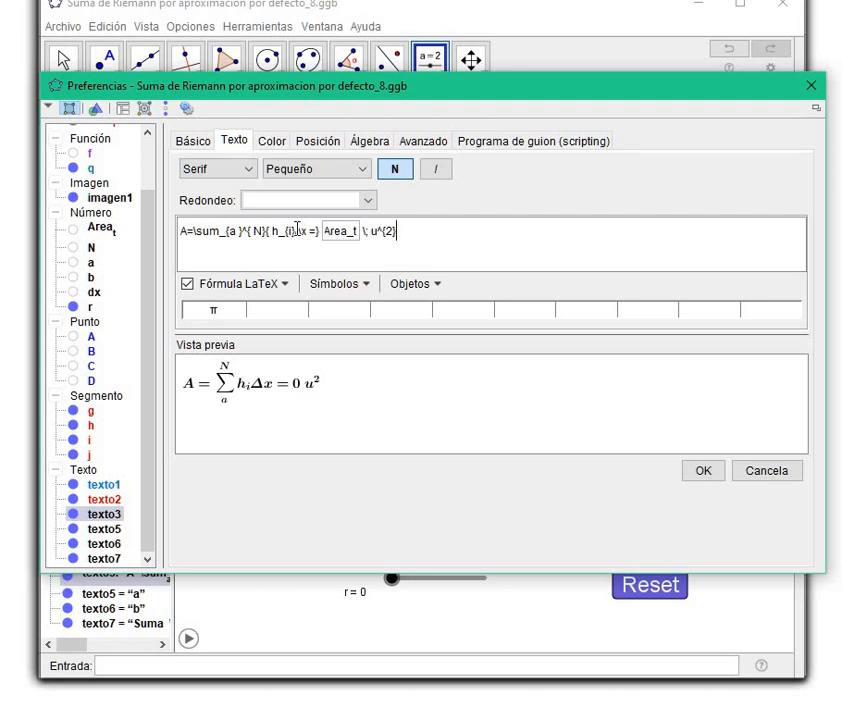
pyautogui.click(419, 285)
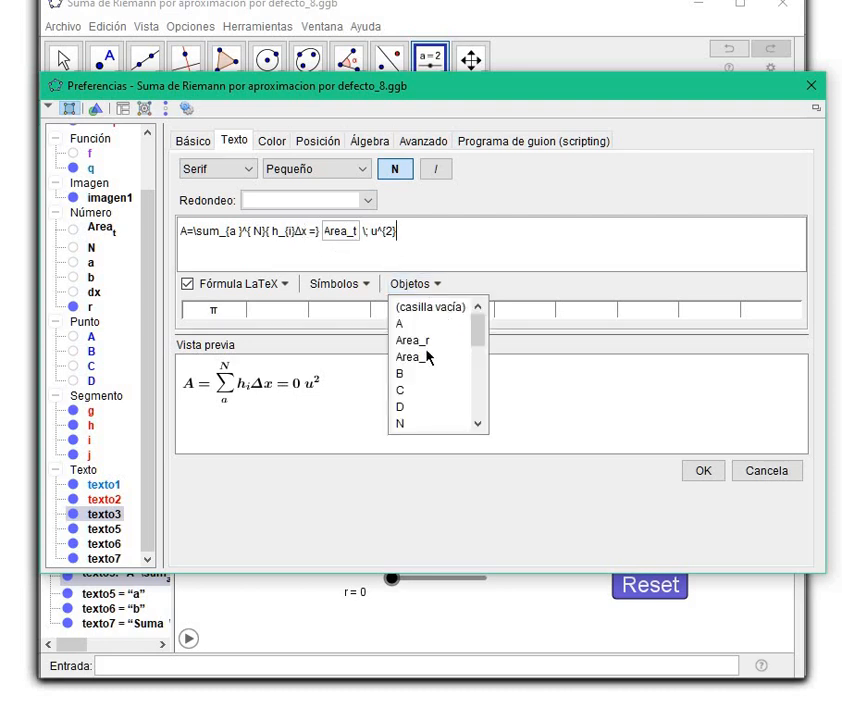
pyautogui.click(382, 240)
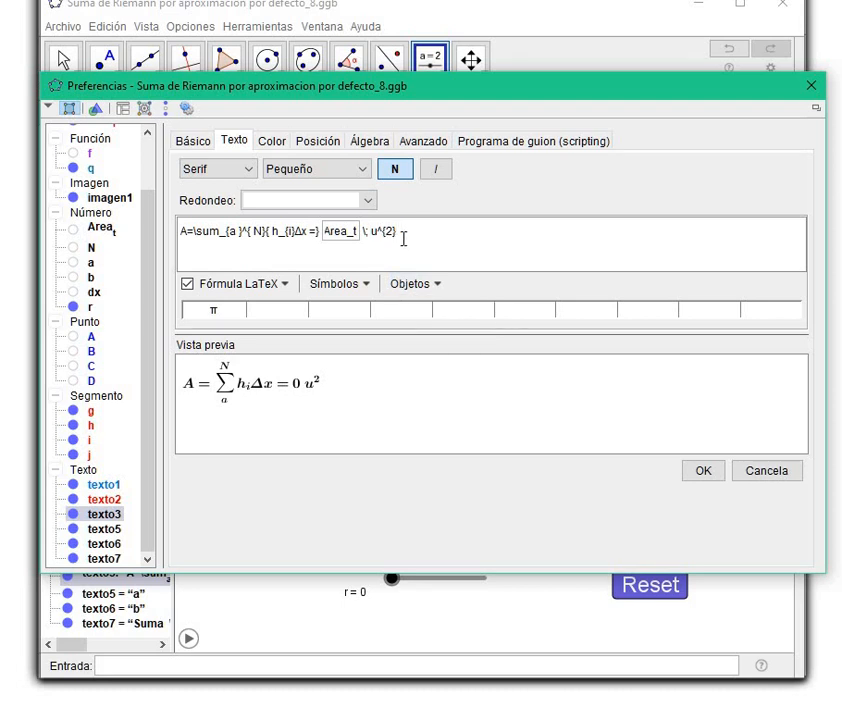
pyautogui.click(712, 474)
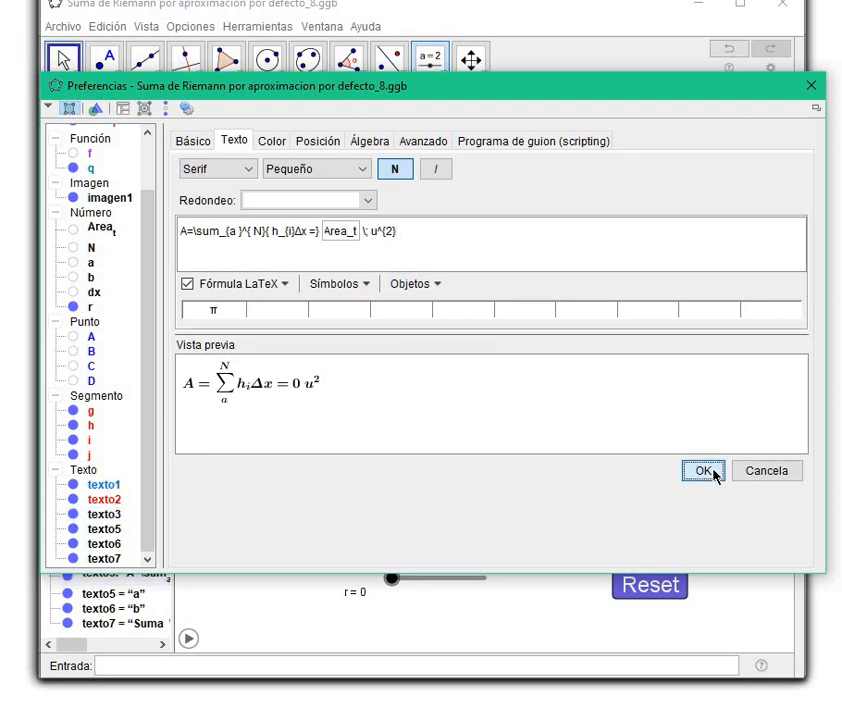
pyautogui.click(812, 88)
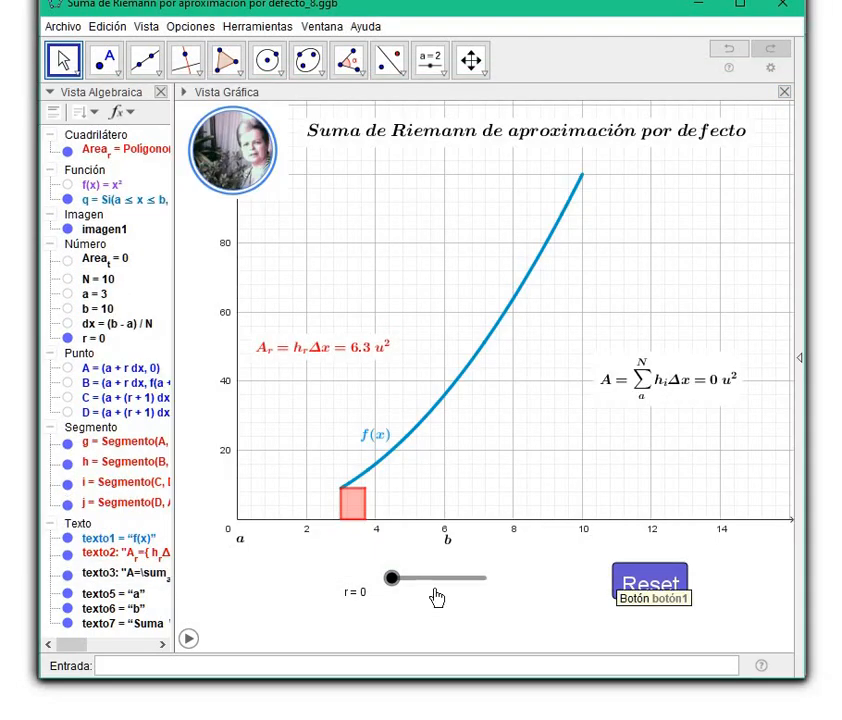
# Start the animation of slider r to trace the successive rectangles under the curve.
pyautogui.rightClick(396, 586)
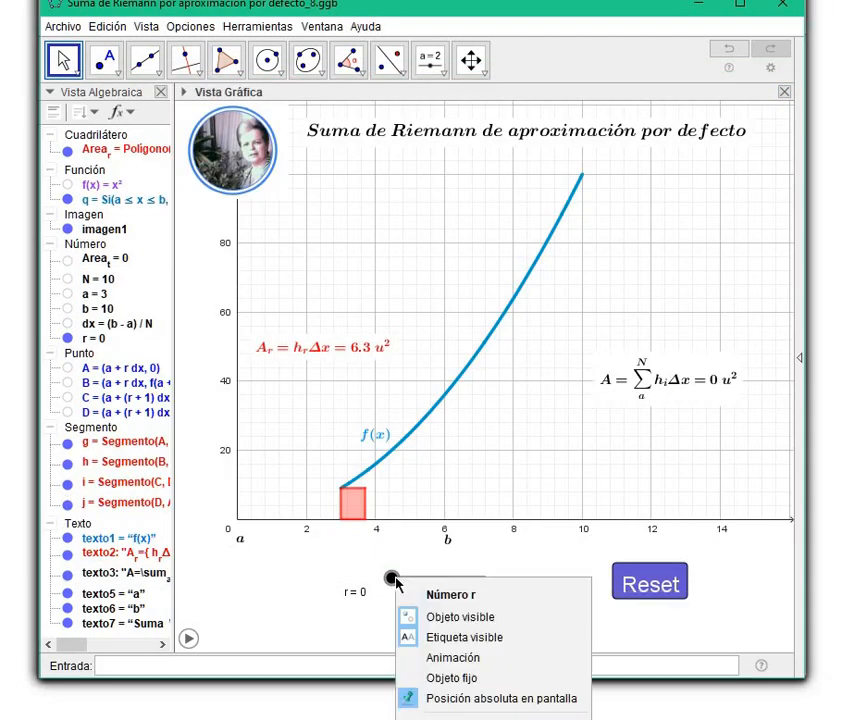
pyautogui.click(452, 658)
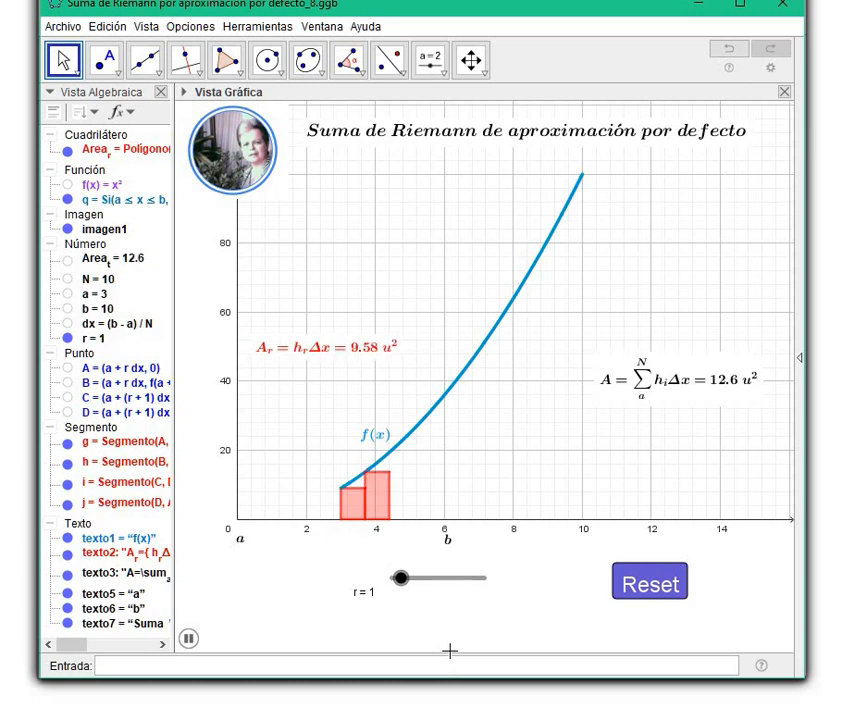